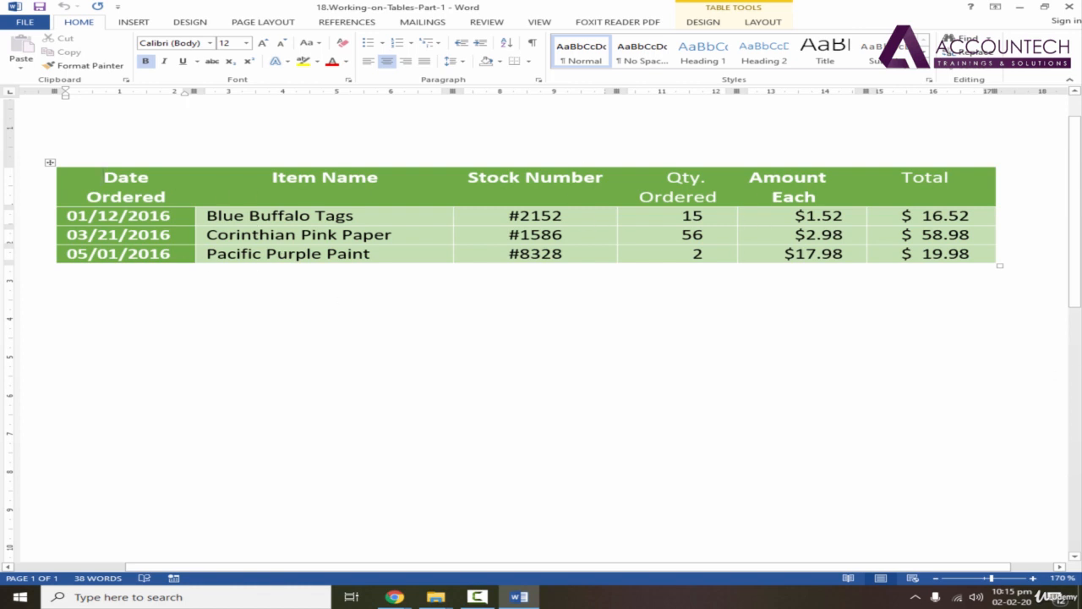
Save and close the 18.Working-on-Tables-Part-1 document.
key("ctrl+s")
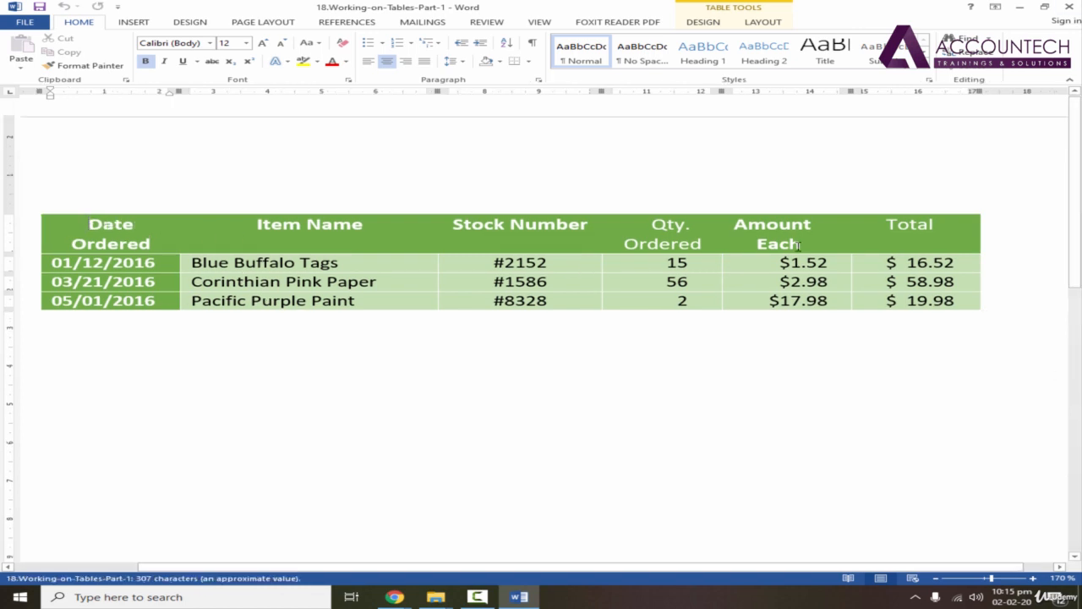
left_click(1067, 7)
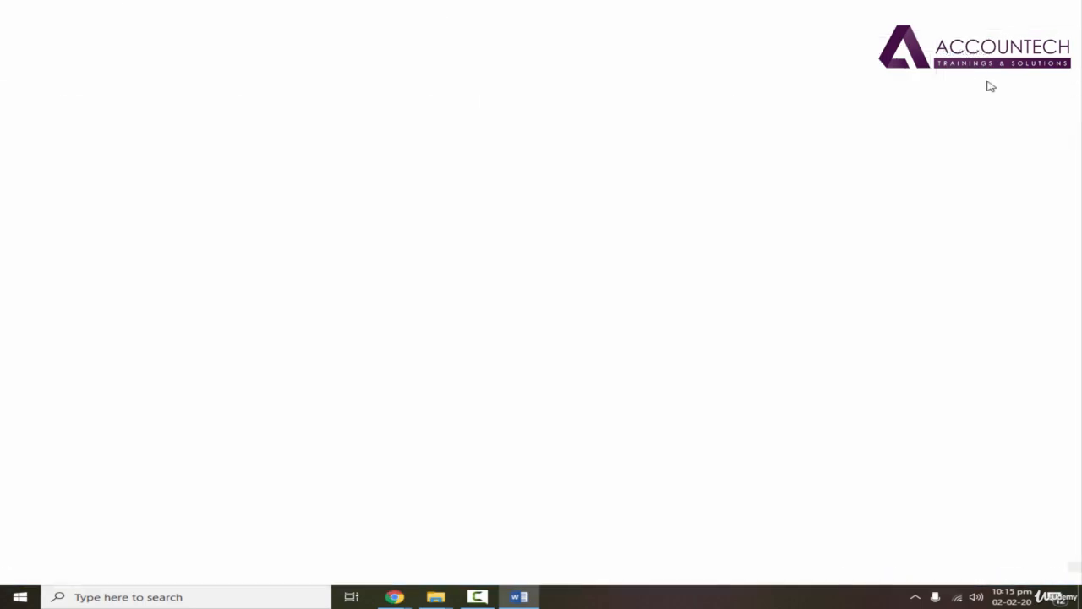
Create a Word document named "Table from Scratch" on the desktop and open it.
right_click(454, 224)
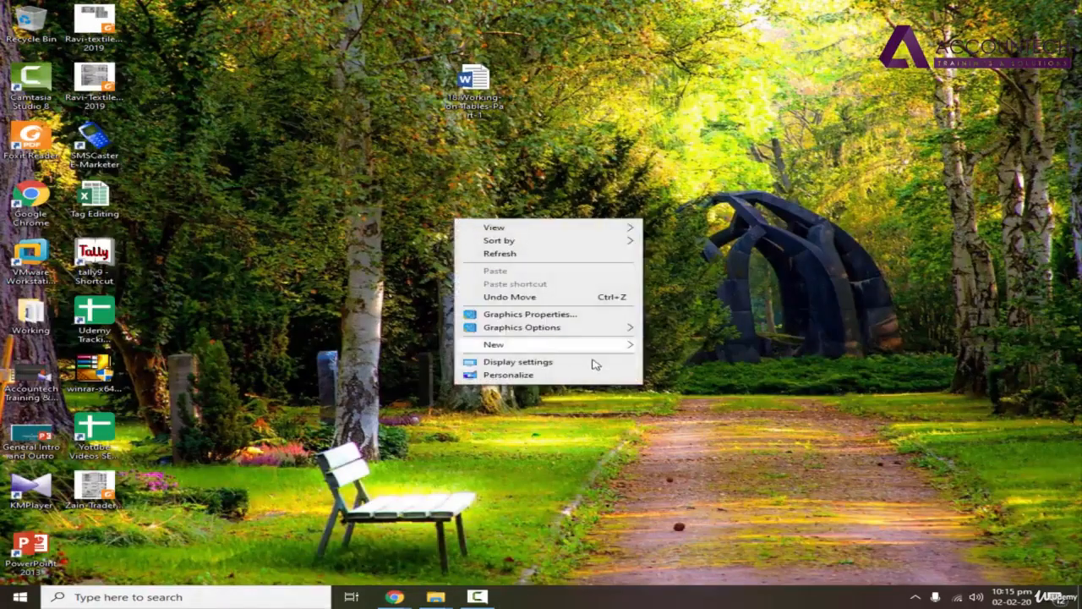
mouse_move(604, 345)
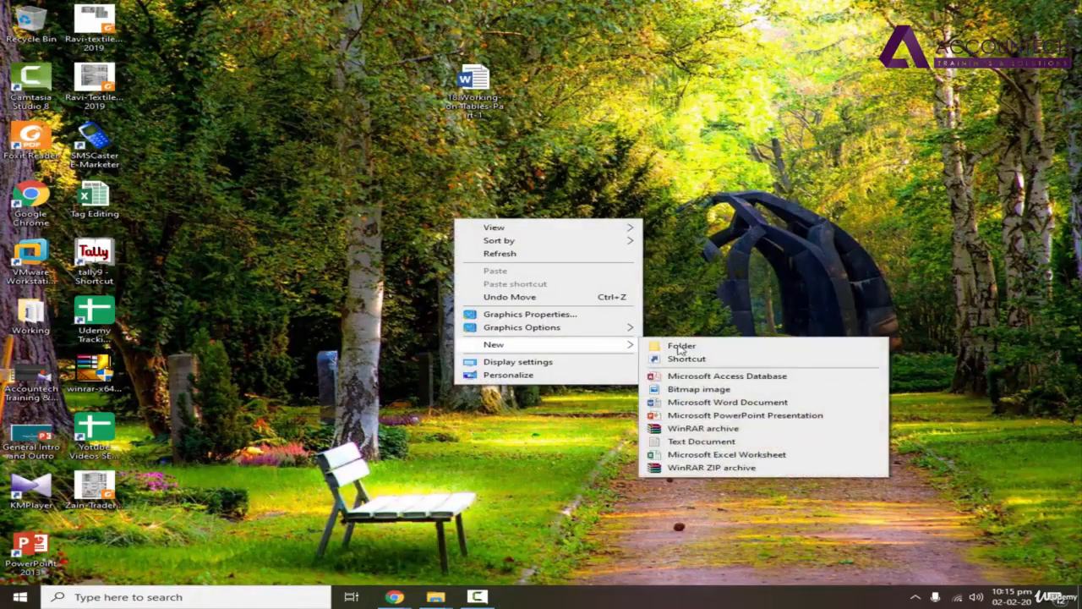
left_click(727, 402)
type("Tabk")
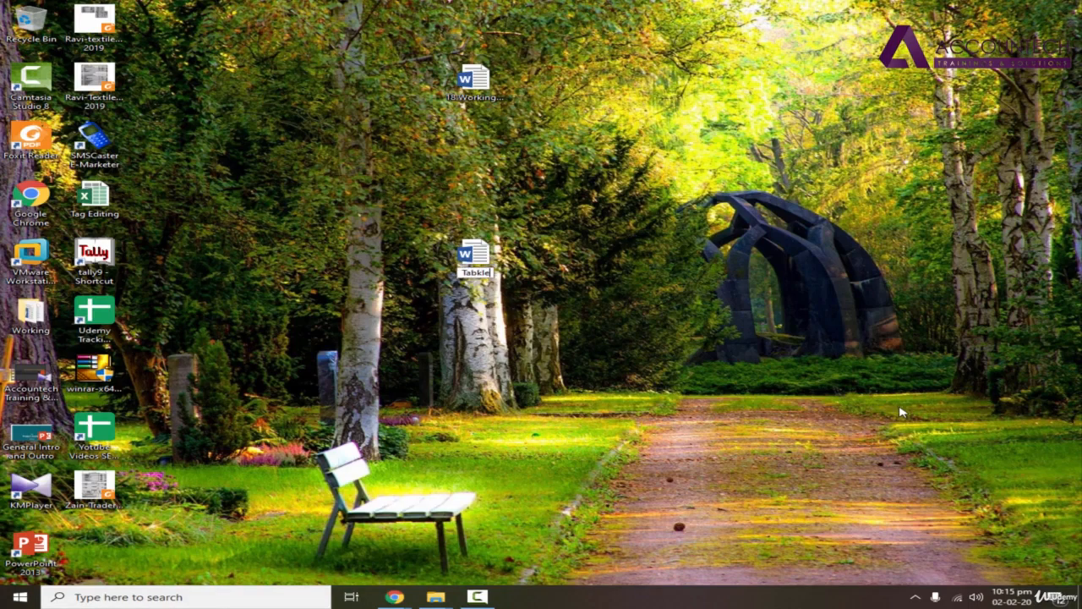
type("le from Scratch")
key("Return")
key("Return")
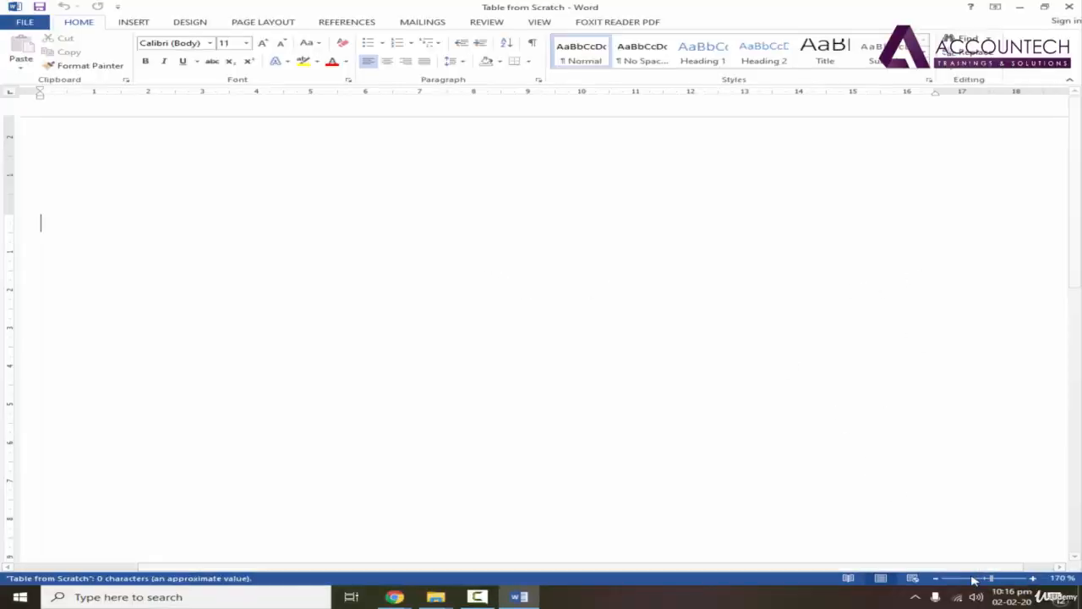
Check the reference table in 18.Working-on-Tables-Part-1 and insert a table of six columns and four rows in Table from Scratch.
left_click(938, 579)
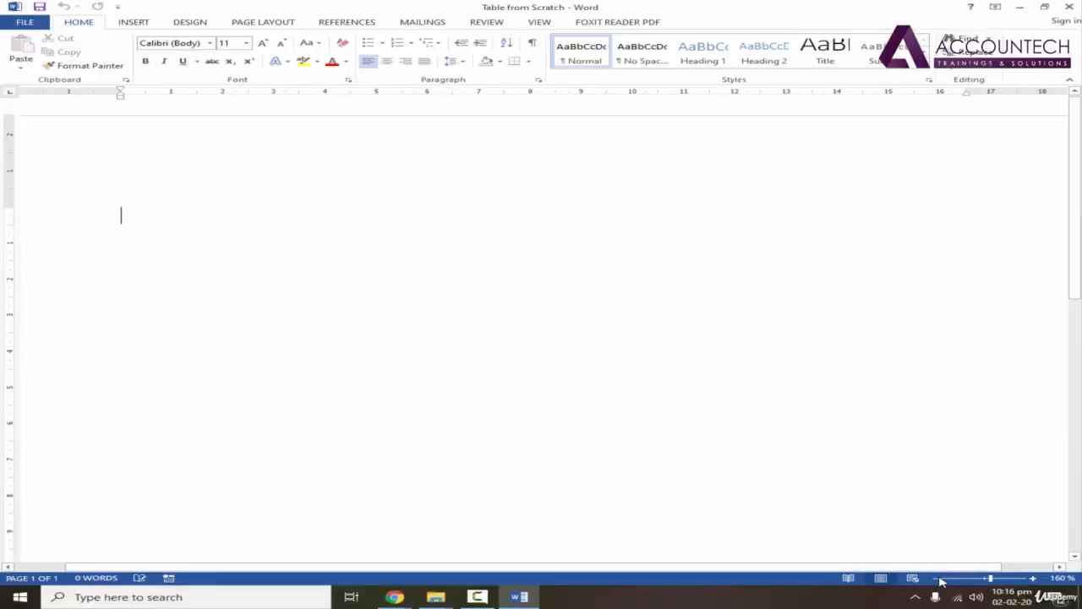
left_click(938, 579)
left_click(938, 579)
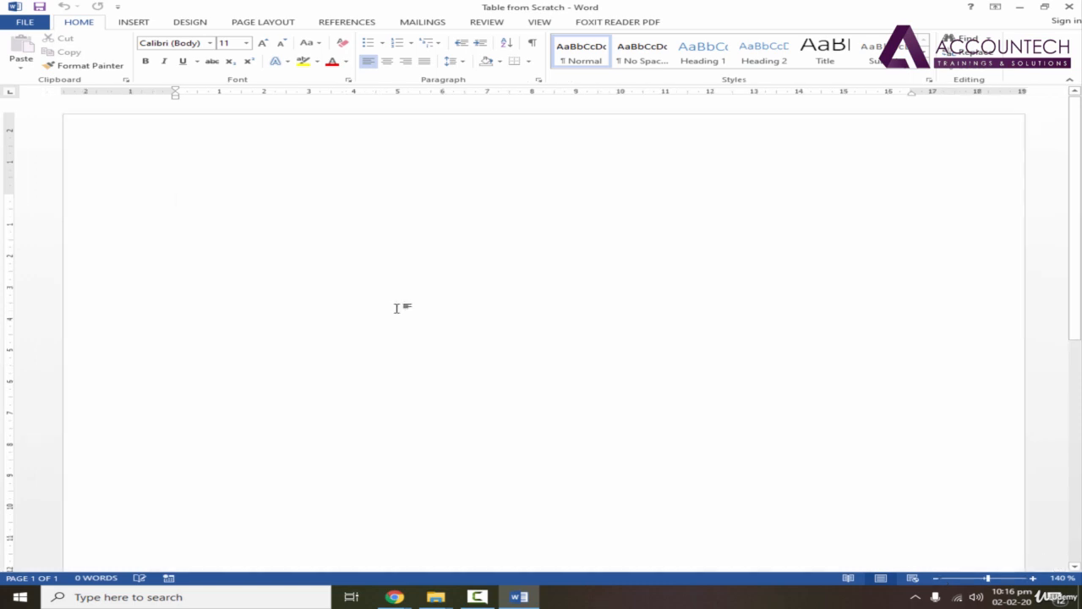
left_click(133, 23)
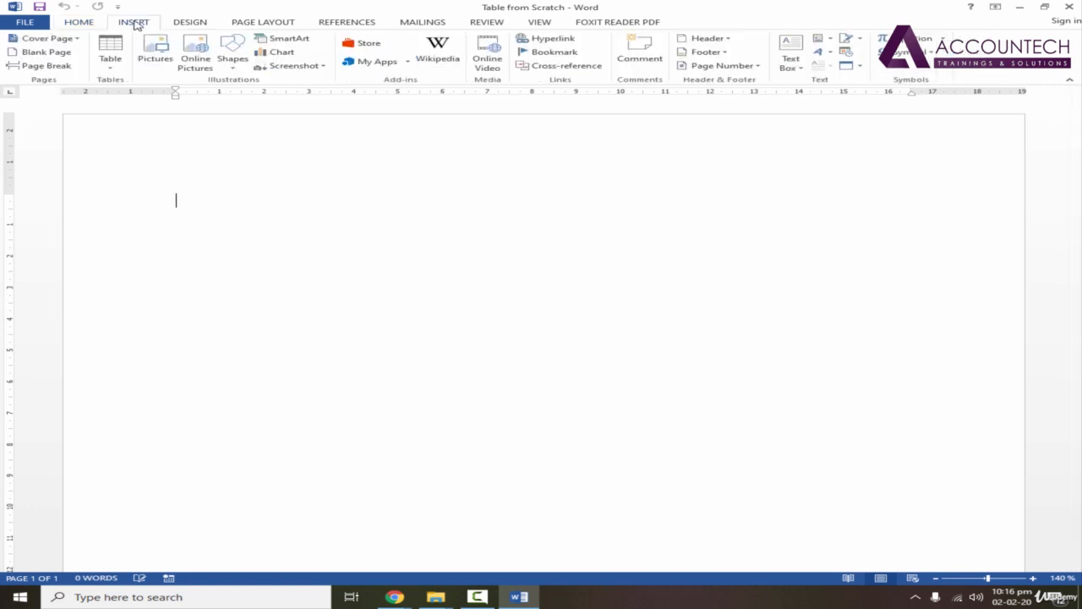
left_click(117, 71)
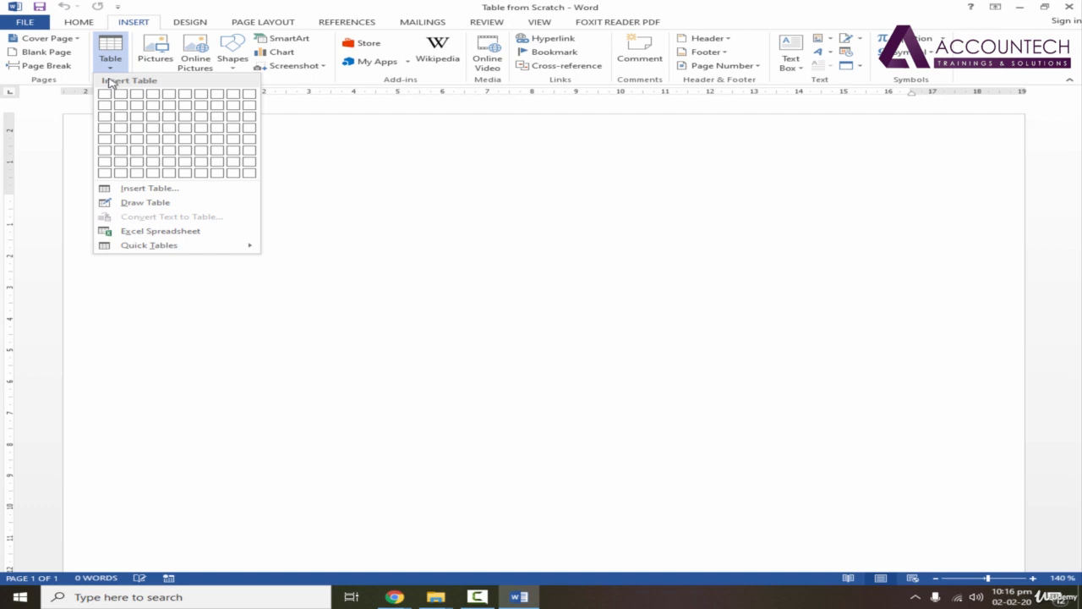
left_click(113, 59)
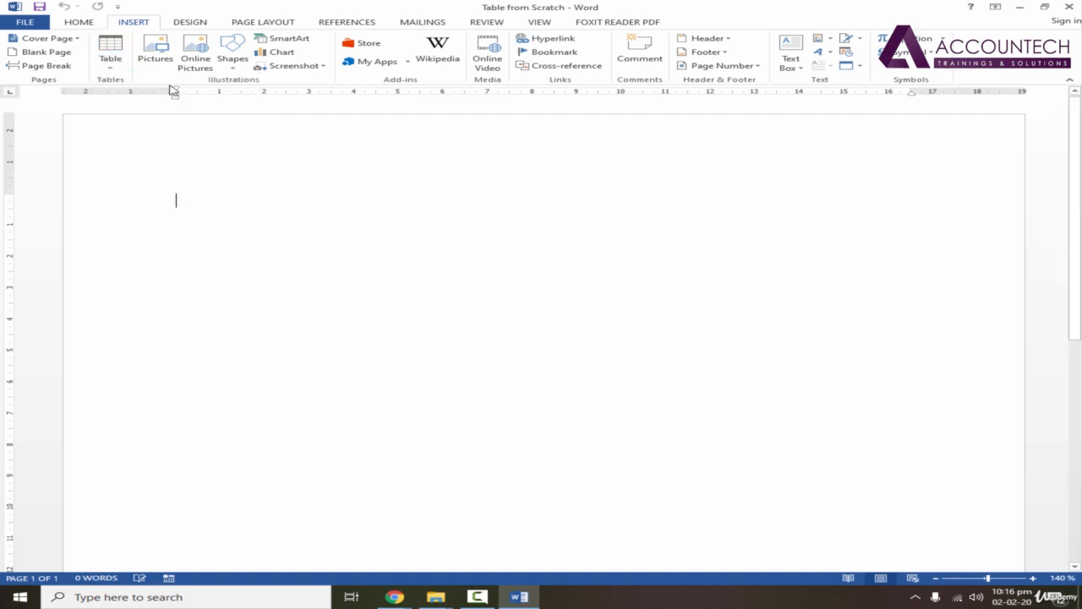
left_click(1020, 8)
double_click(471, 78)
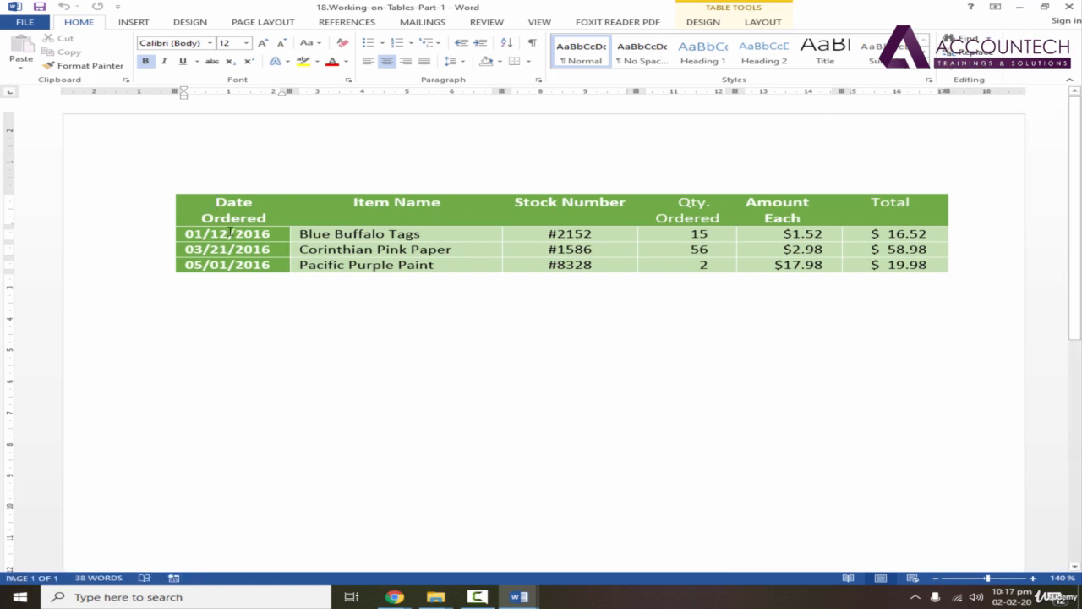
left_click(1019, 8)
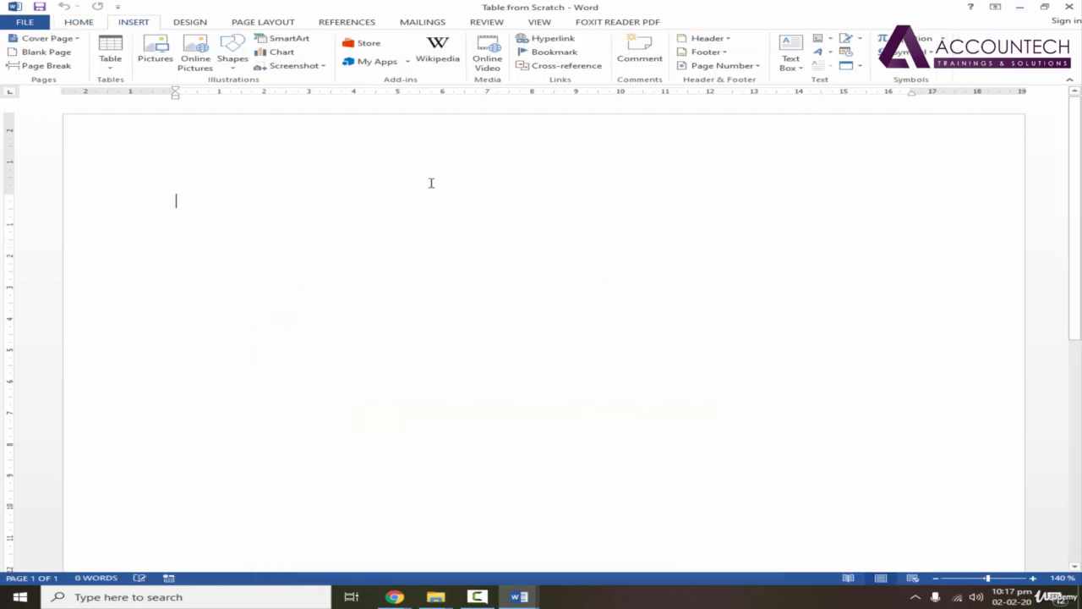
left_click(118, 68)
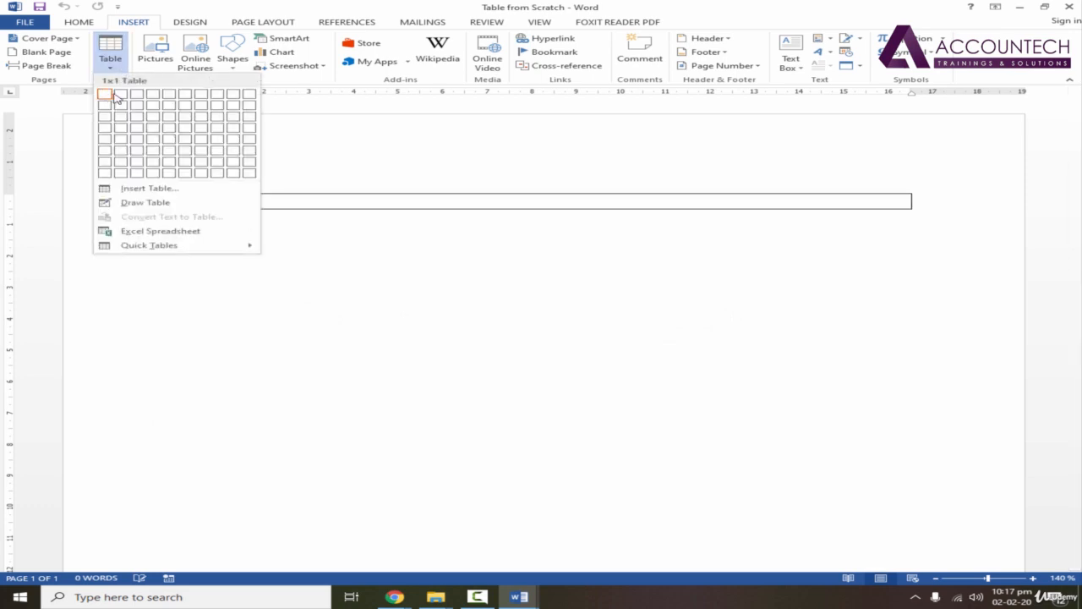
left_click(186, 133)
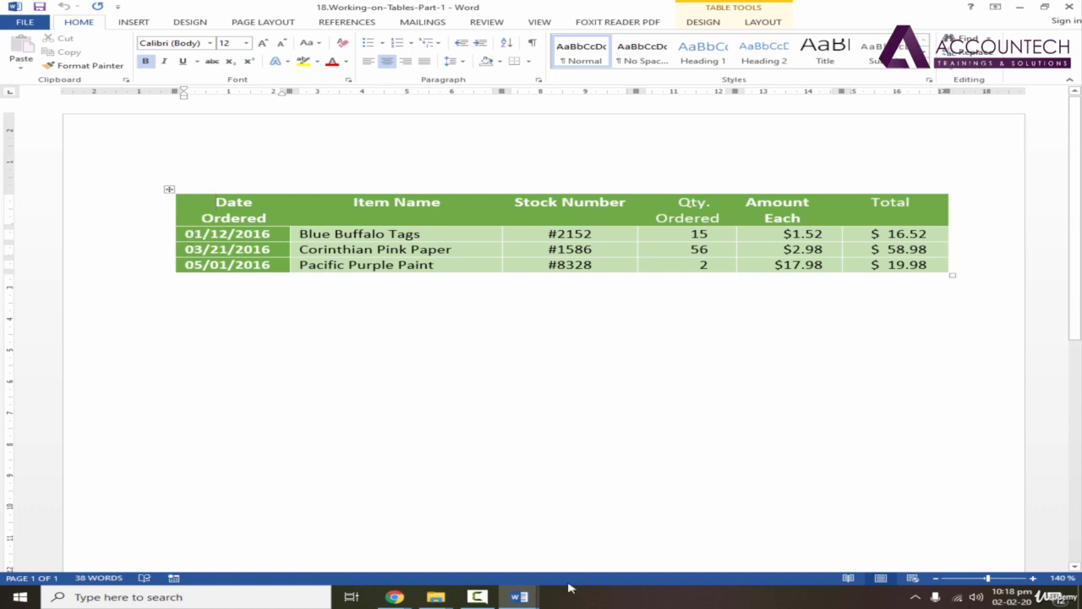
Return to Table from Scratch and stretch the table downward to about 3.3 cm tall so its rows are higher.
mouse_move(519, 596)
left_click(498, 536)
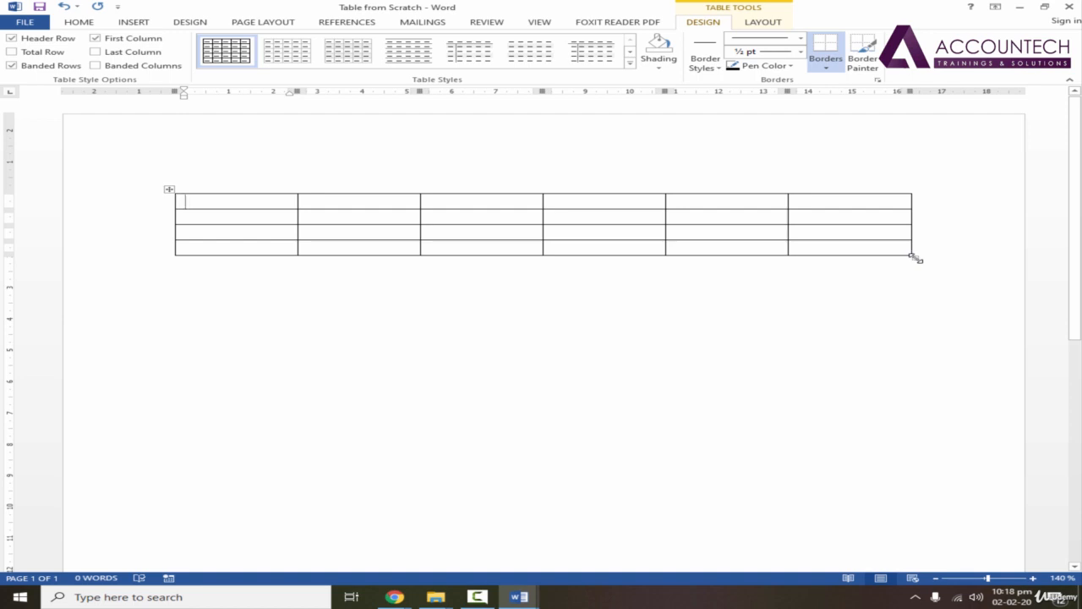
left_click_drag(916, 258, 911, 298)
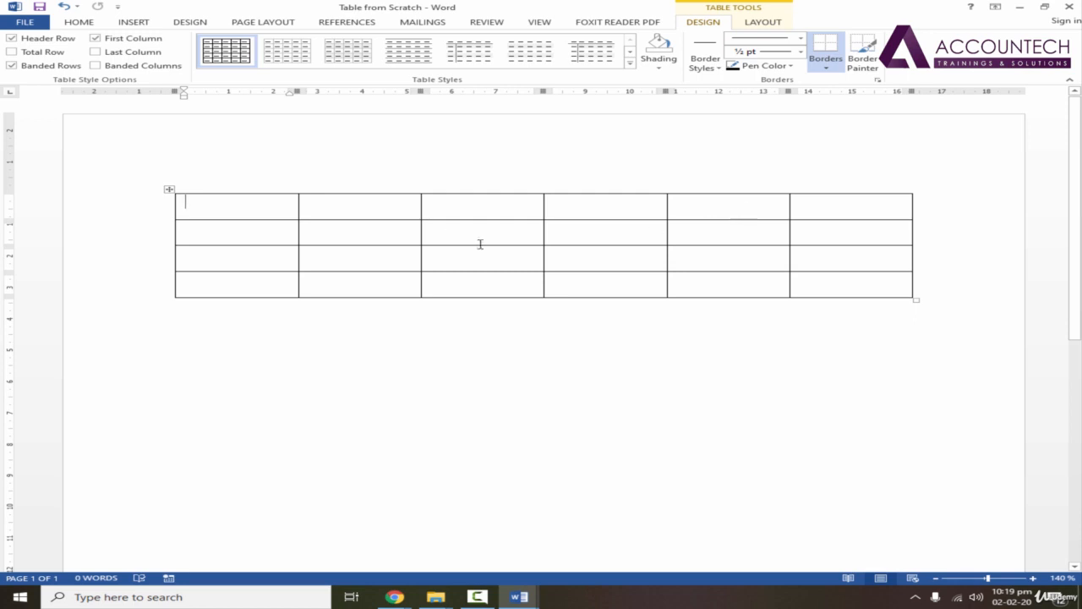
Widen the table to about 18 cm by extending its left edge and enlarging the fifth and sixth columns.
left_click_drag(912, 91, 978, 93)
left_click_drag(183, 93, 128, 93)
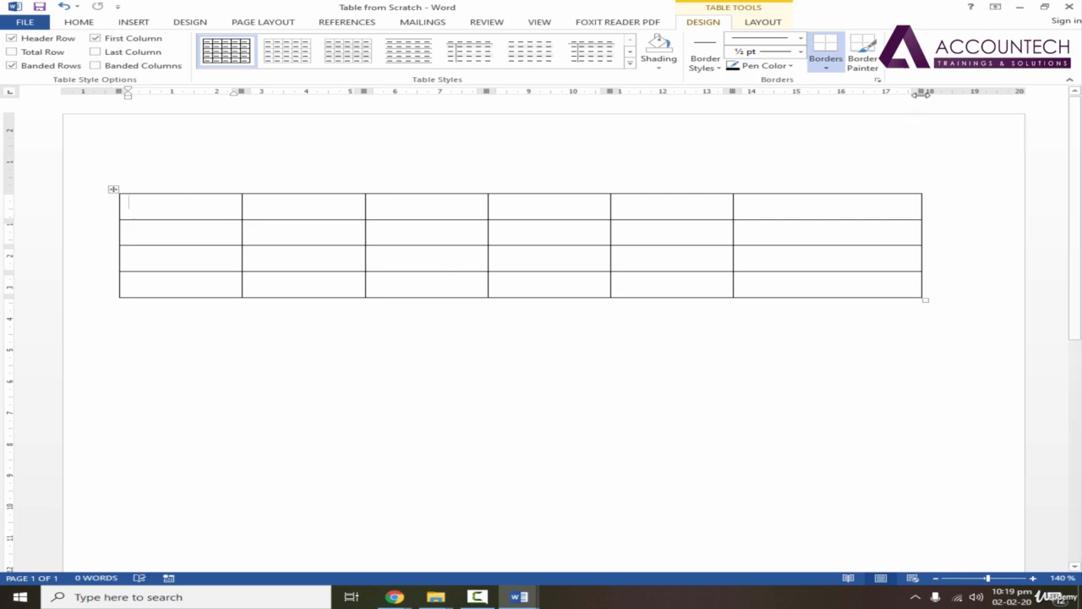
left_click_drag(922, 91, 978, 92)
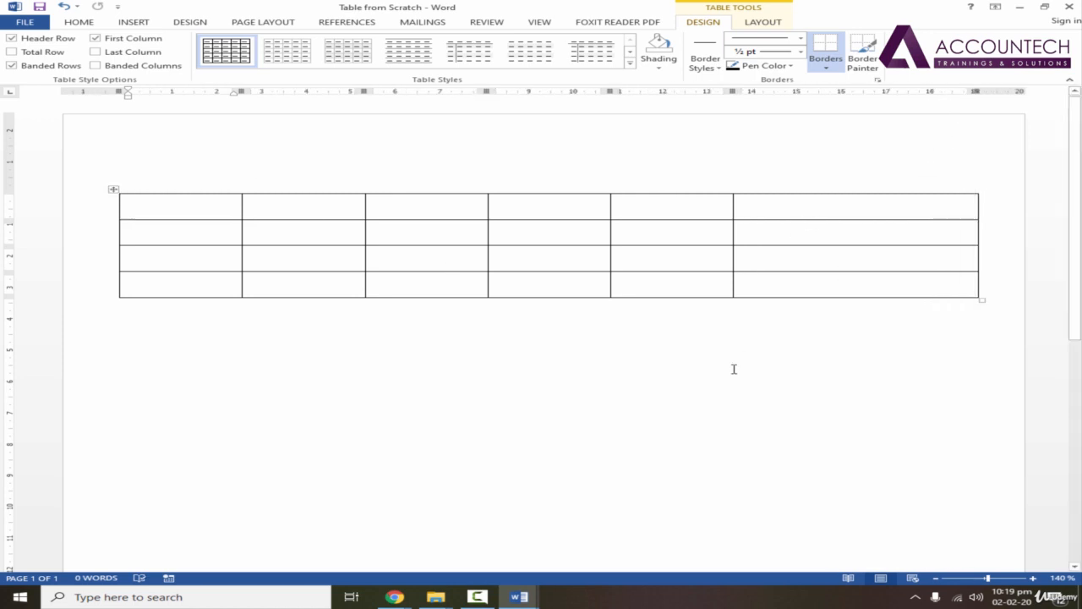
mouse_move(741, 197)
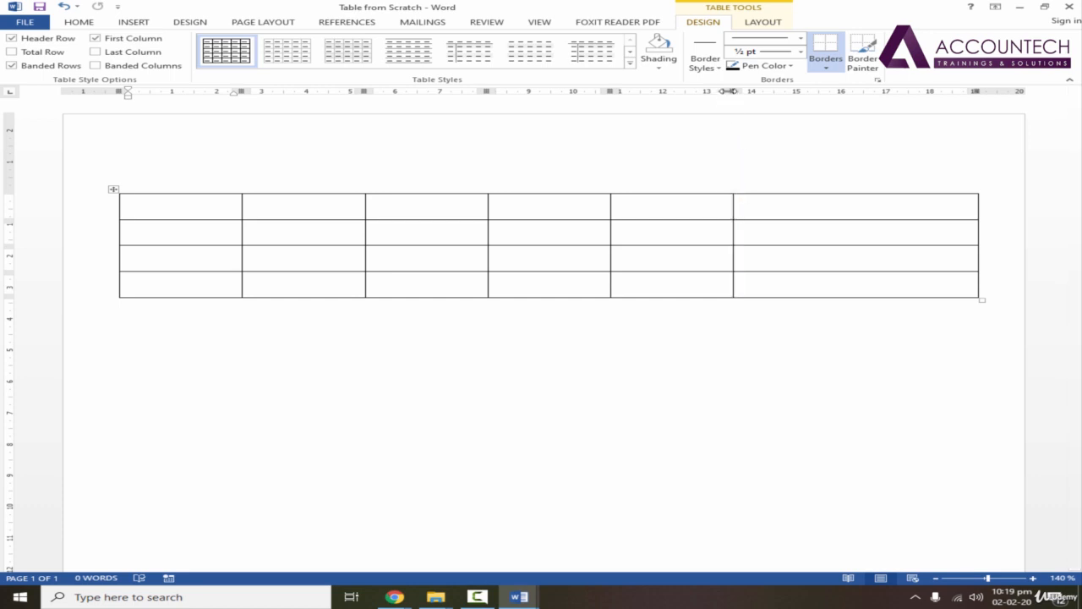
mouse_move(729, 91)
left_mouse_down()
mouse_move(785, 90)
mouse_move(764, 91)
left_mouse_up()
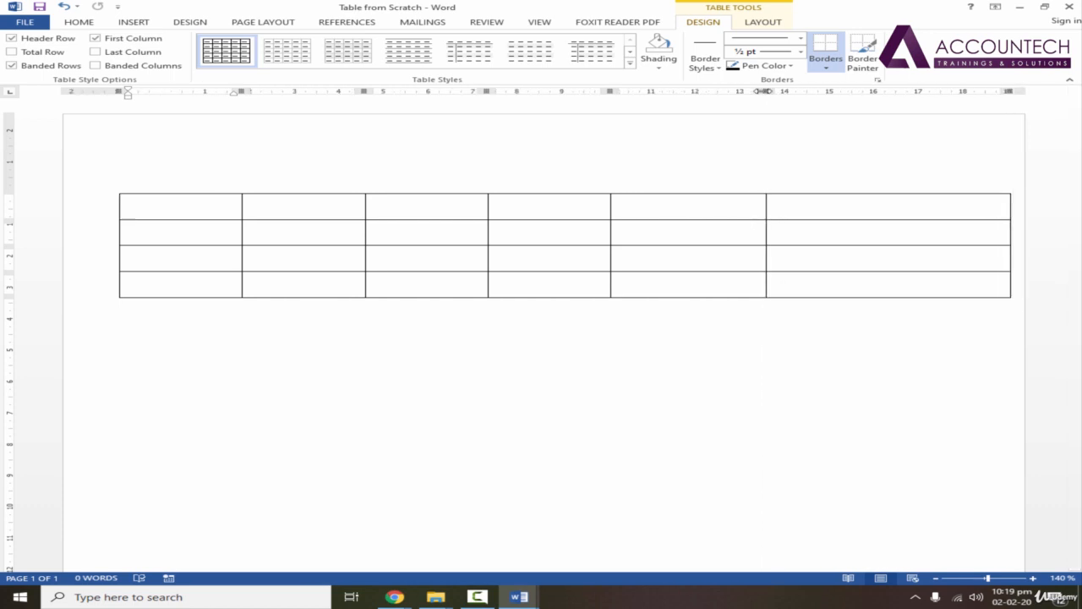
left_click_drag(1009, 91, 934, 92)
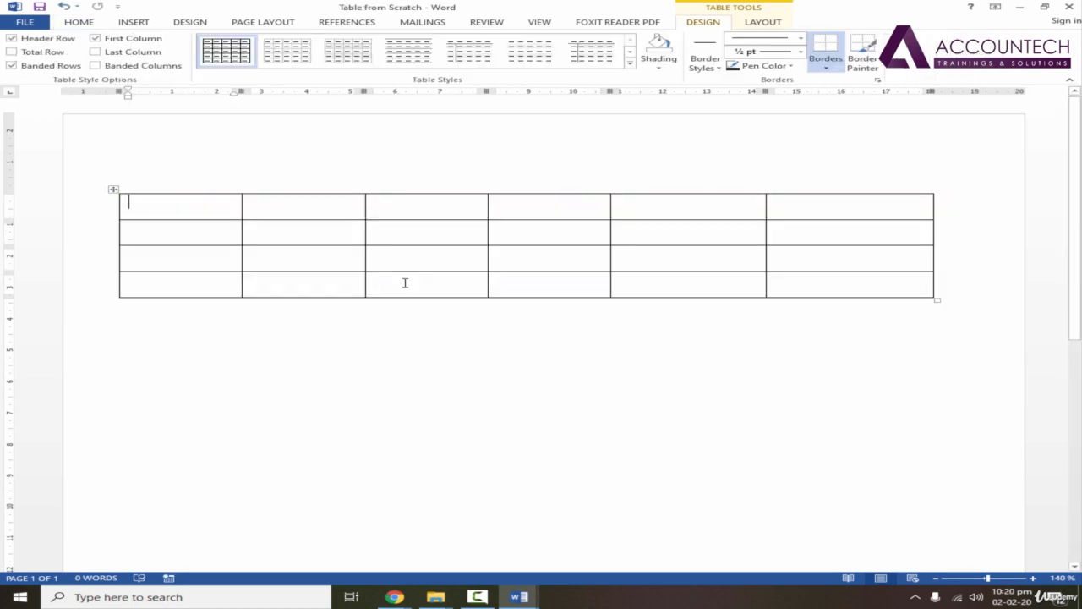
Enter the headings "Date Ordered", "Item Name" and "Stock Number" in the first three cells of the table's top row.
type("Date ")
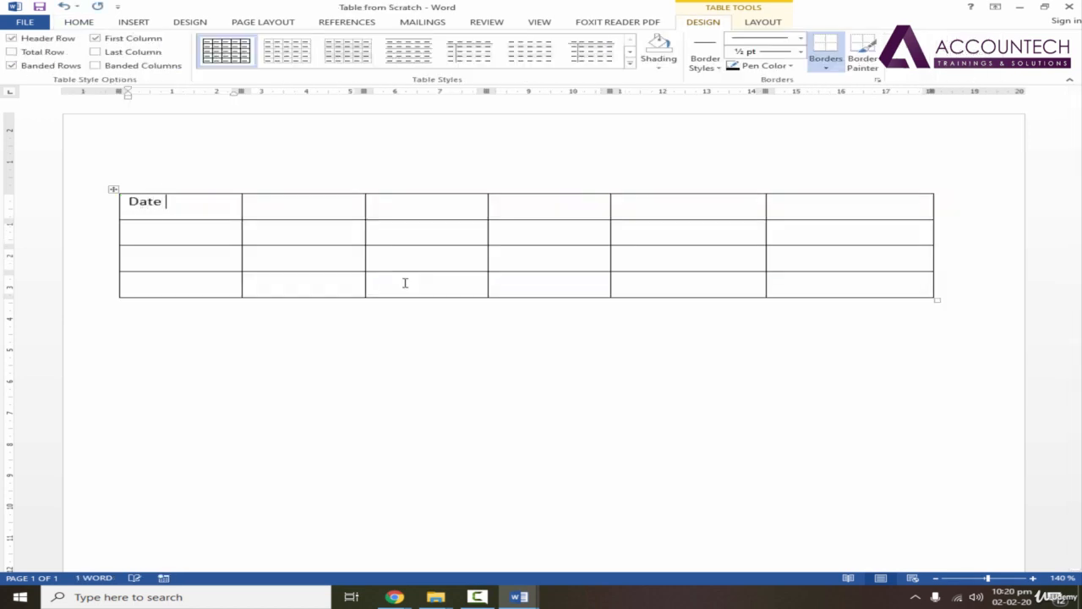
type("Ordered")
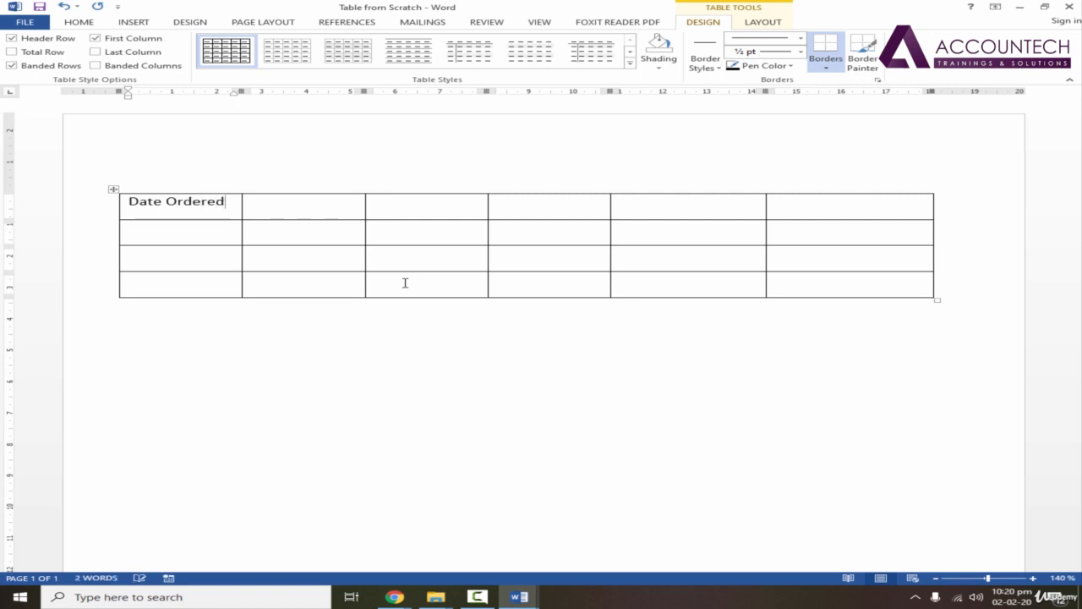
key("Tab")
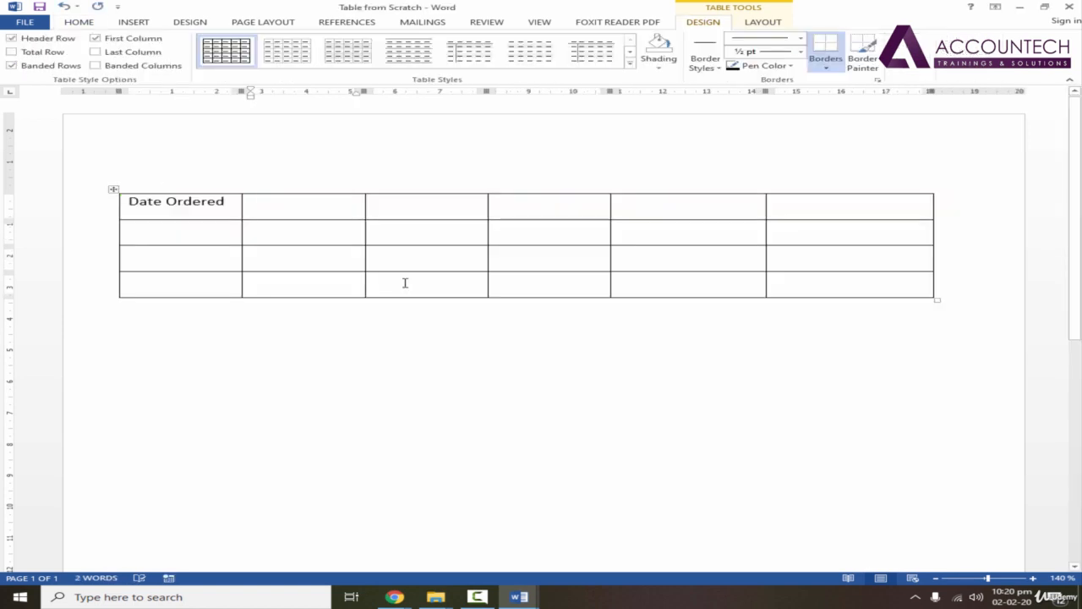
type("Item Na")
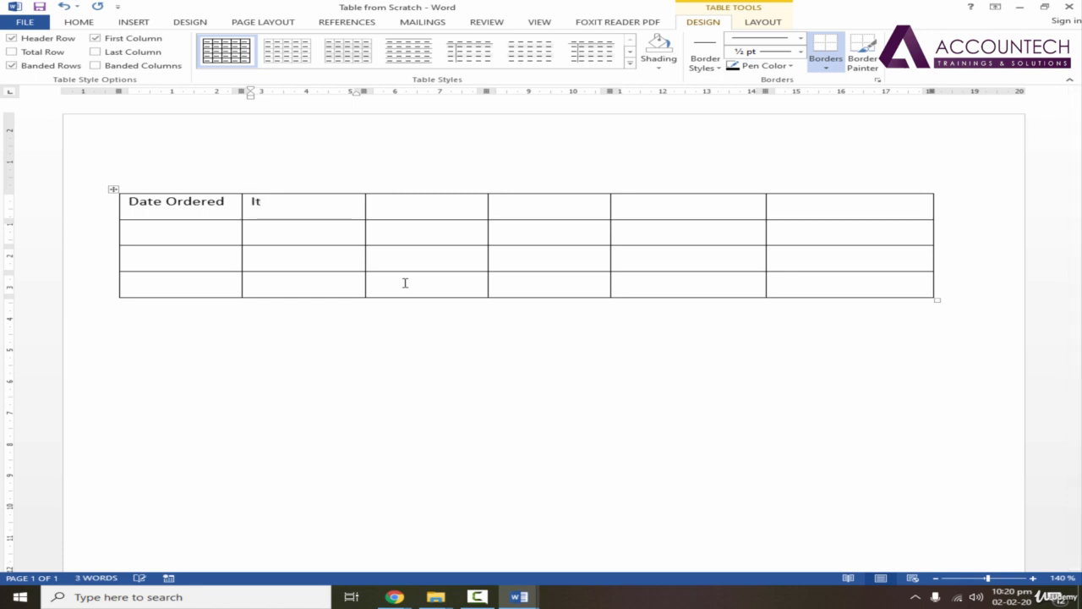
type("me")
key("Tab")
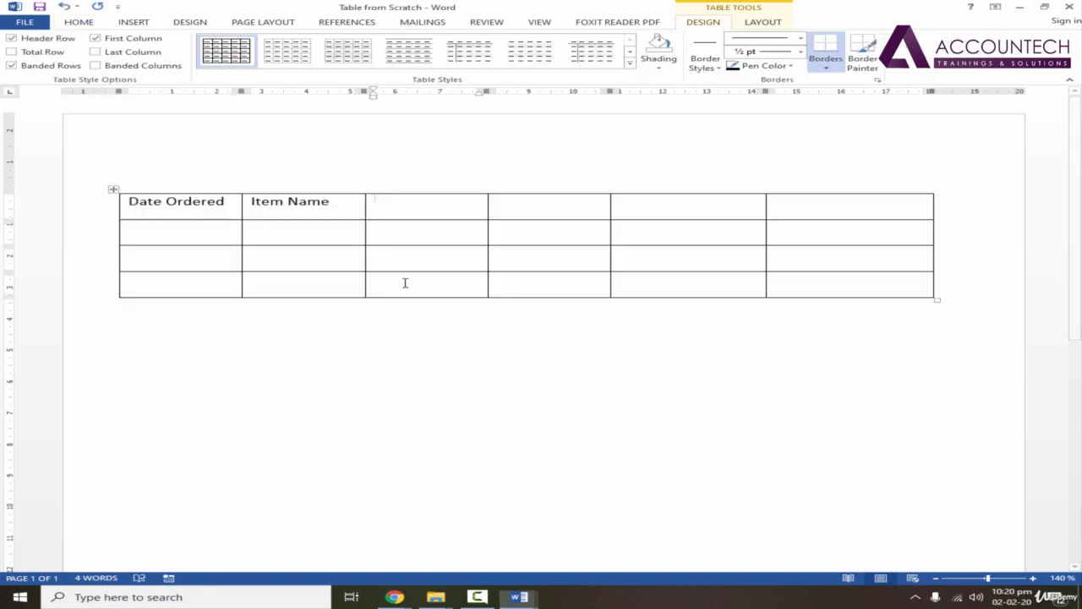
type("Stock Number")
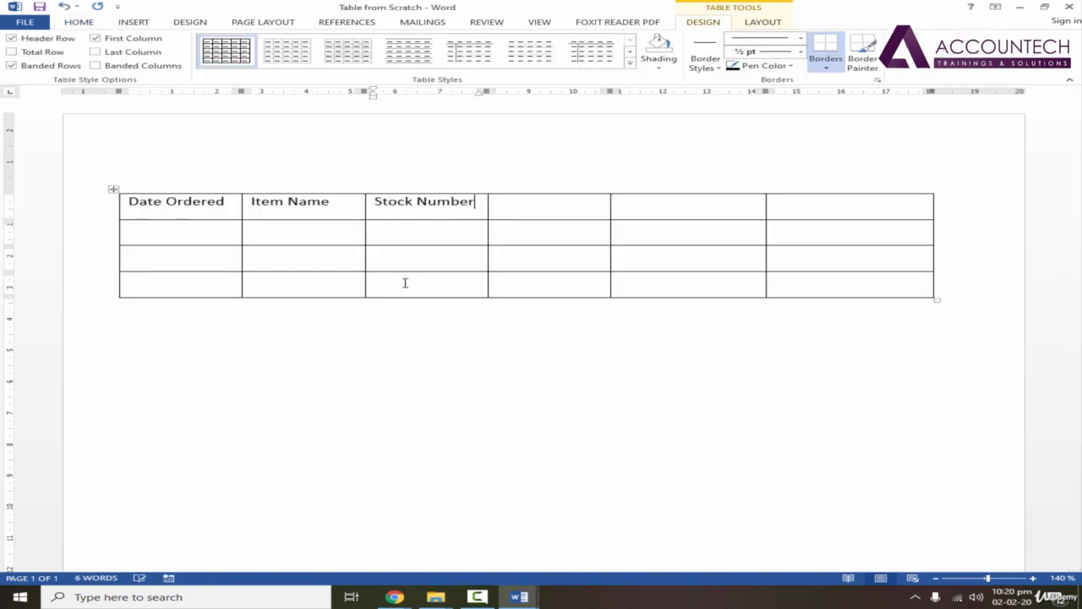
key("Tab")
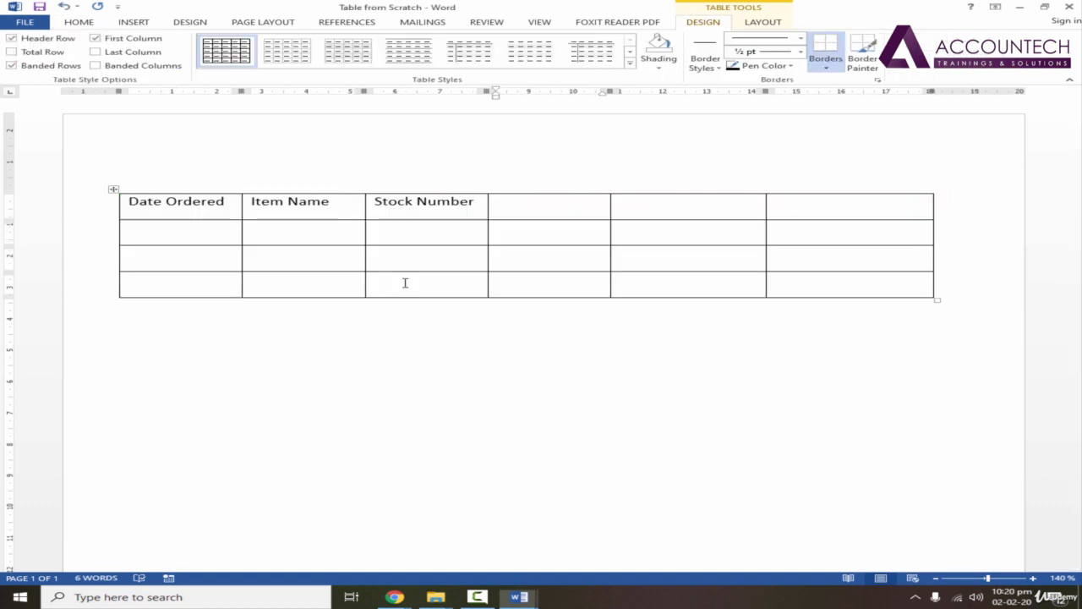
Complete the table's heading row with "Qty Ordered", "Amount Each" and "Total" in the last three columns.
type("Qty O")
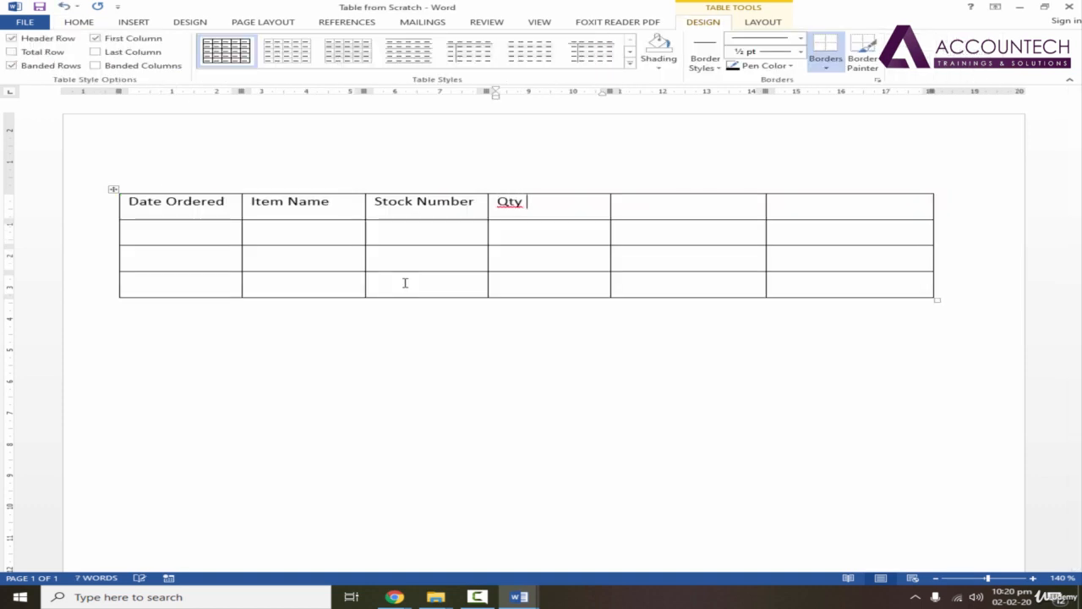
type("rdered")
key("Tab")
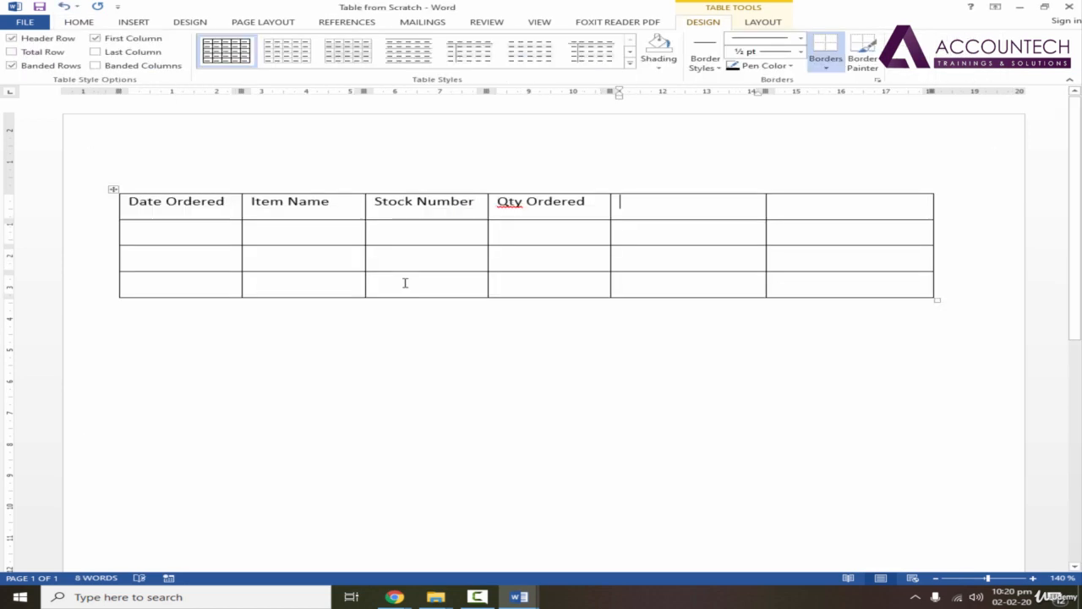
type("Amount")
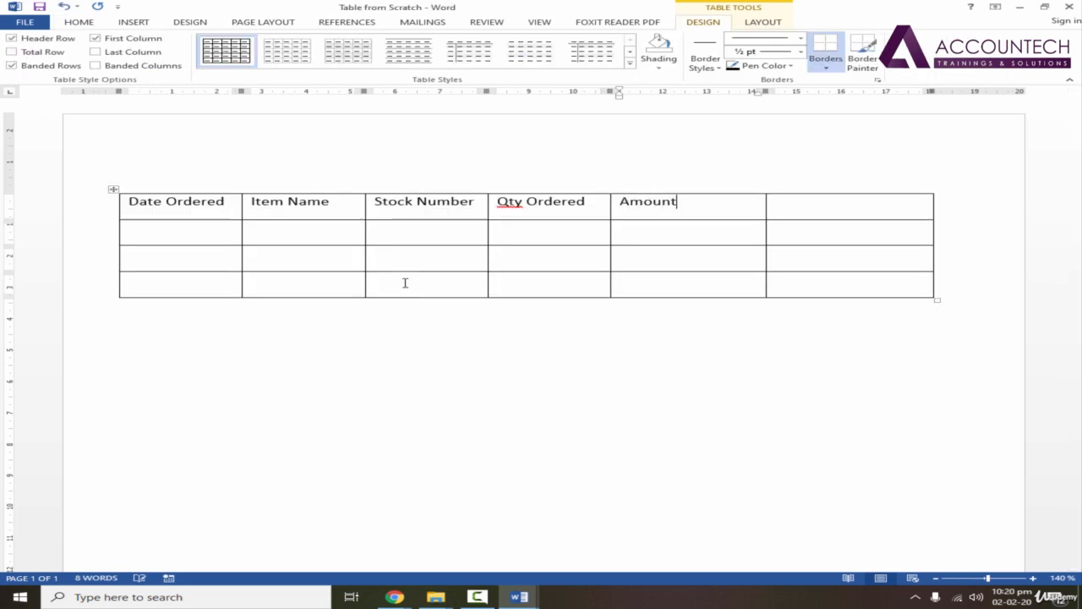
type(" Each")
key("Tab")
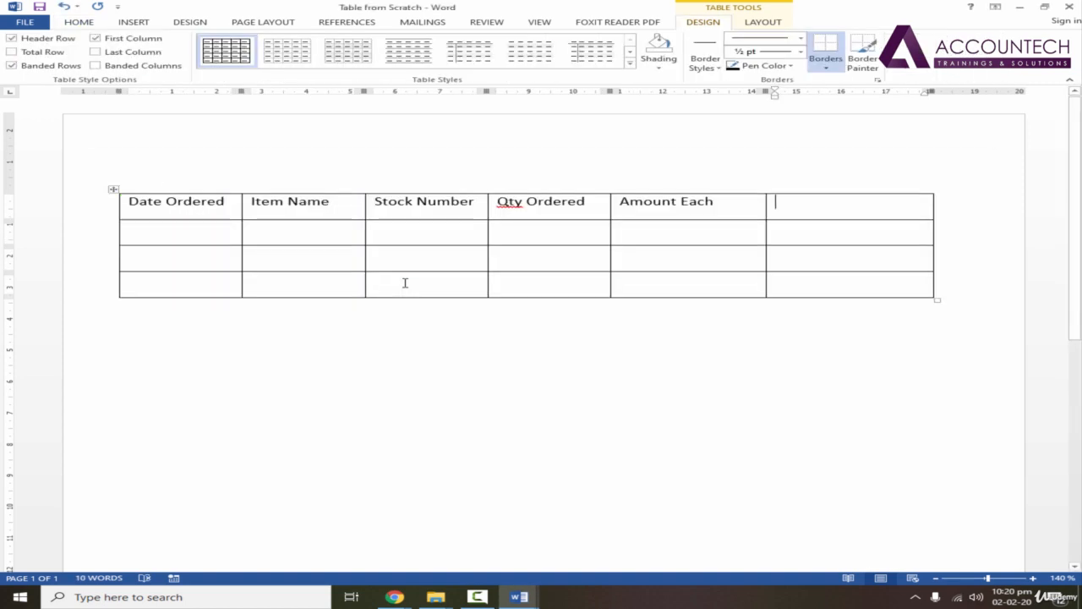
type("Total")
key("Tab")
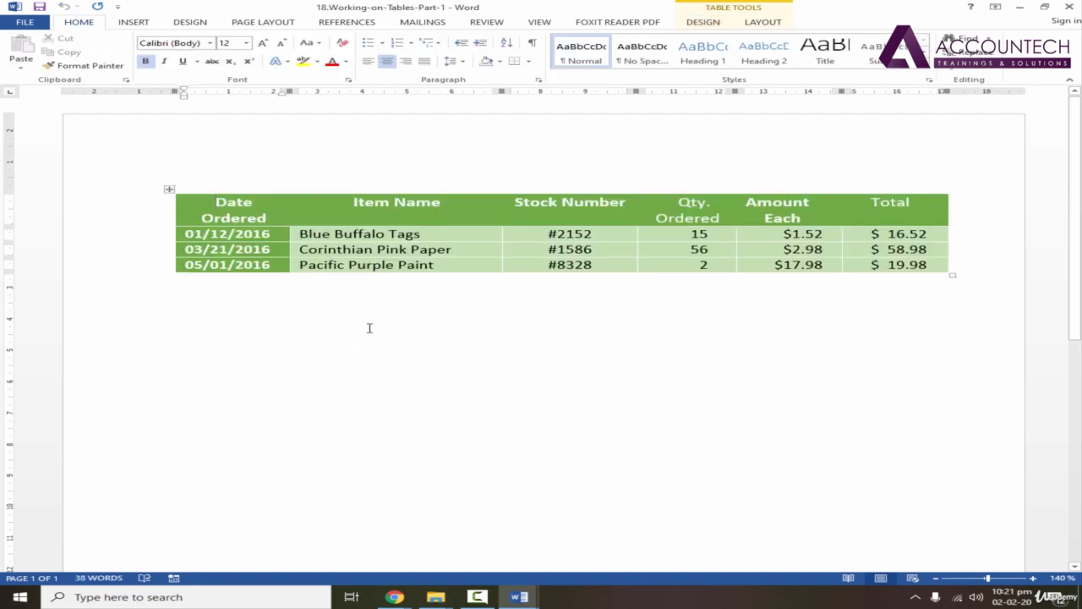
left_click_drag(941, 269, 213, 234)
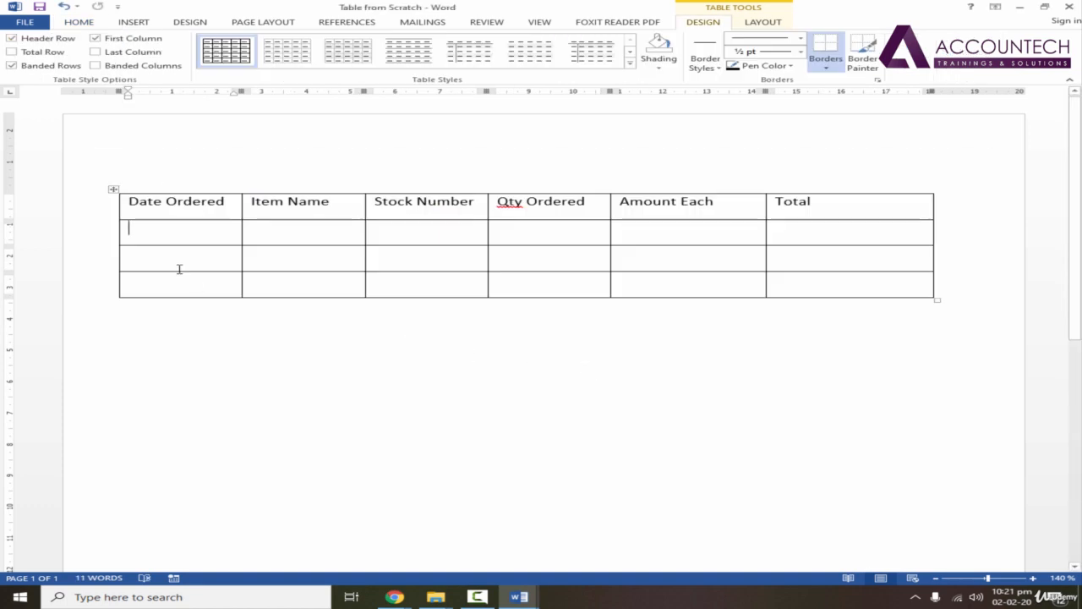
Paste the three copied order rows beneath the table's headings and left-align the text of the whole table.
type("01/12/2016\tBlue Buffalo Tags\t#2152\t15\t$1.52\t$ 16.52 03/21/2016\tCorinthian Pink Paper\t#1586\t56\t$2.98\t$ 58.98 05/01/2016\tPacific Purple Paint\t#8328\t2\t$17.98\t$ 19.98")
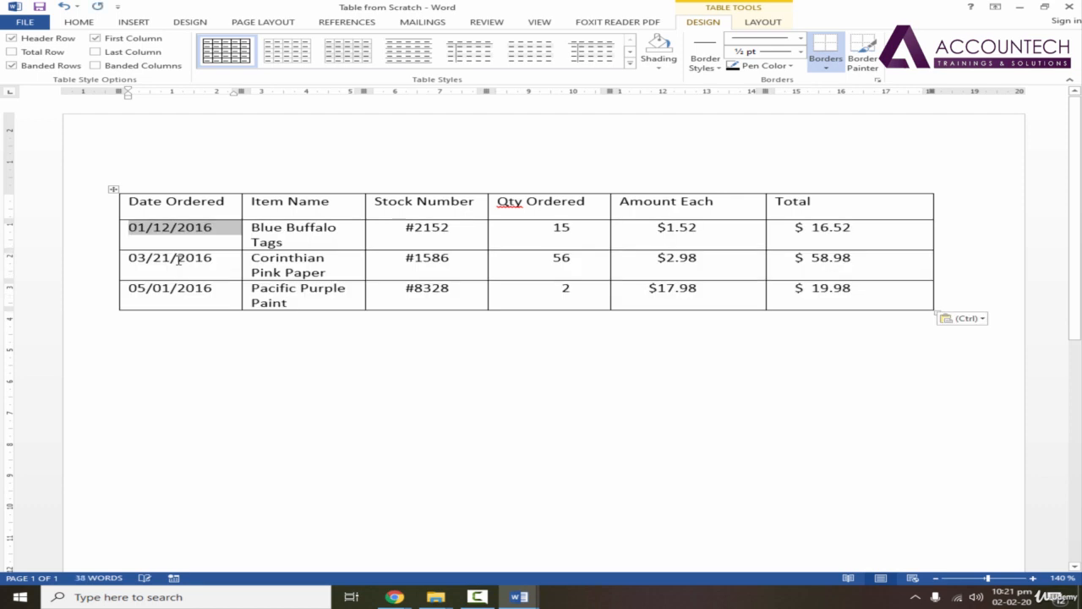
left_click(564, 301)
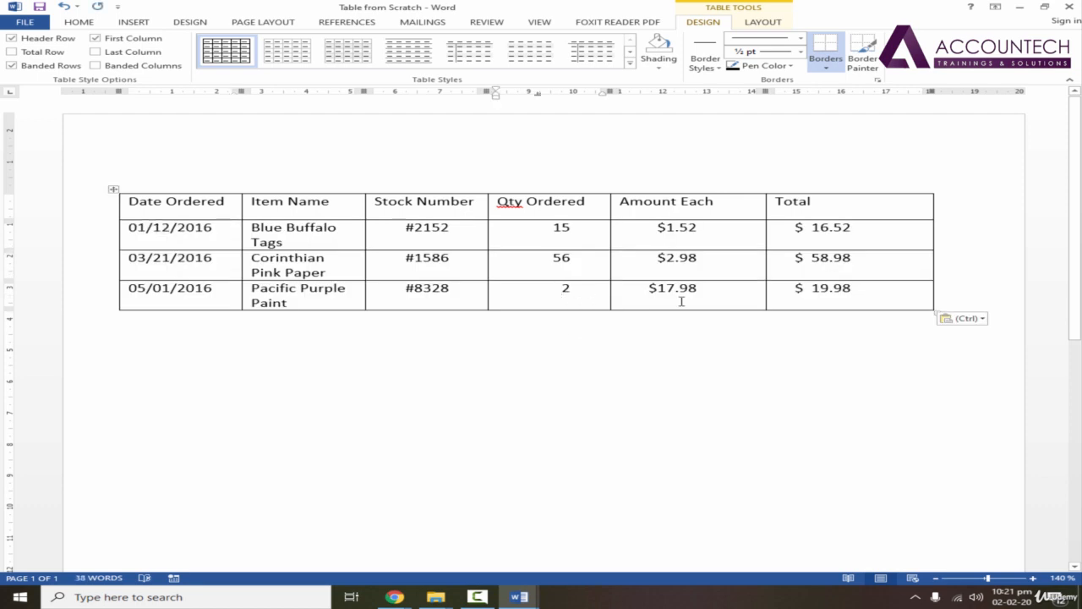
key("ctrl+a")
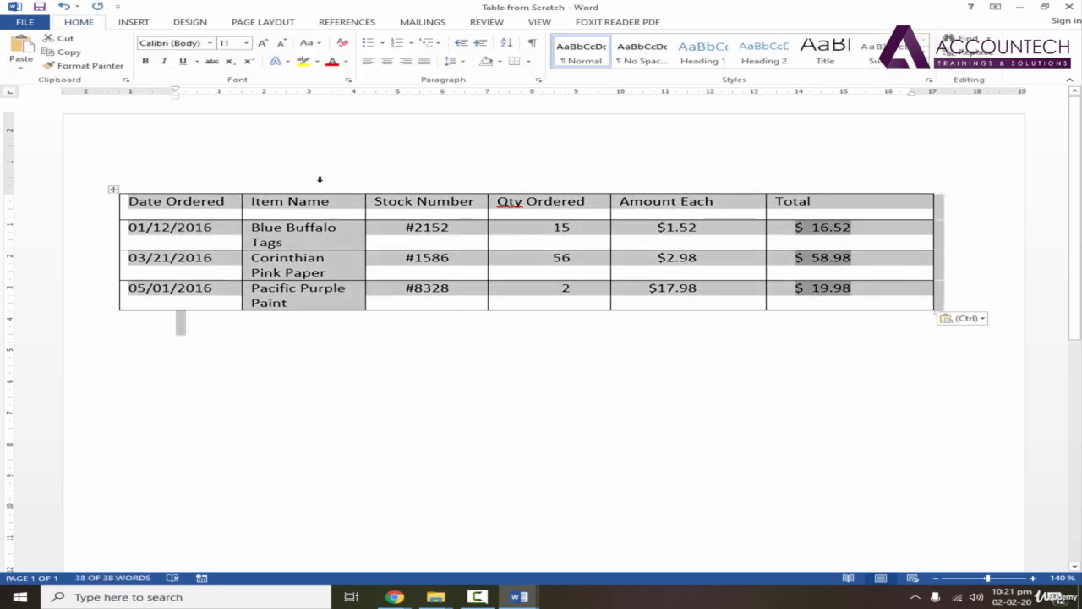
left_click(386, 61)
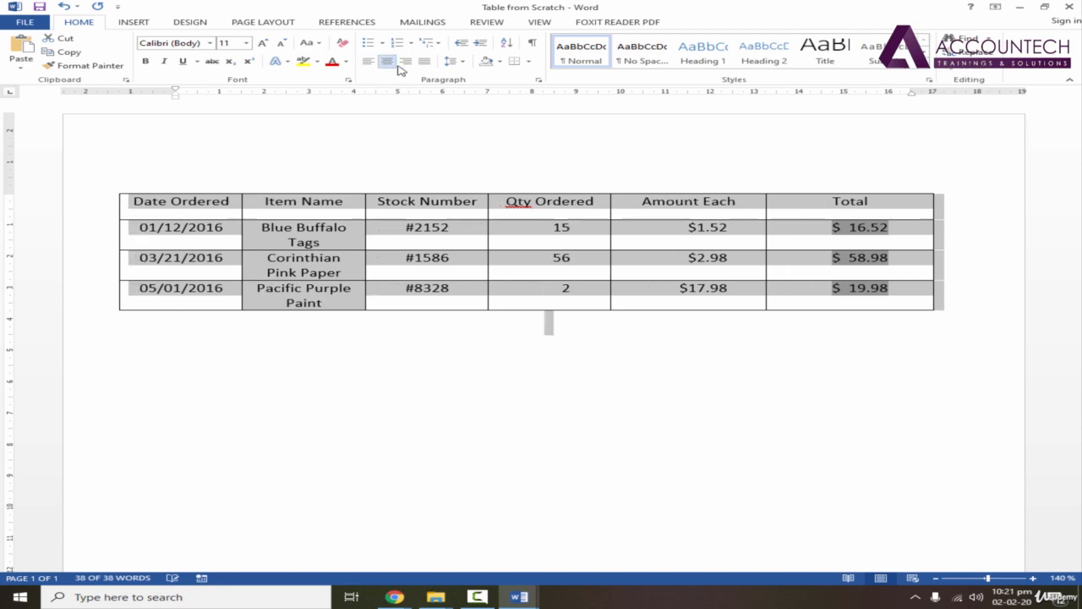
left_click(425, 62)
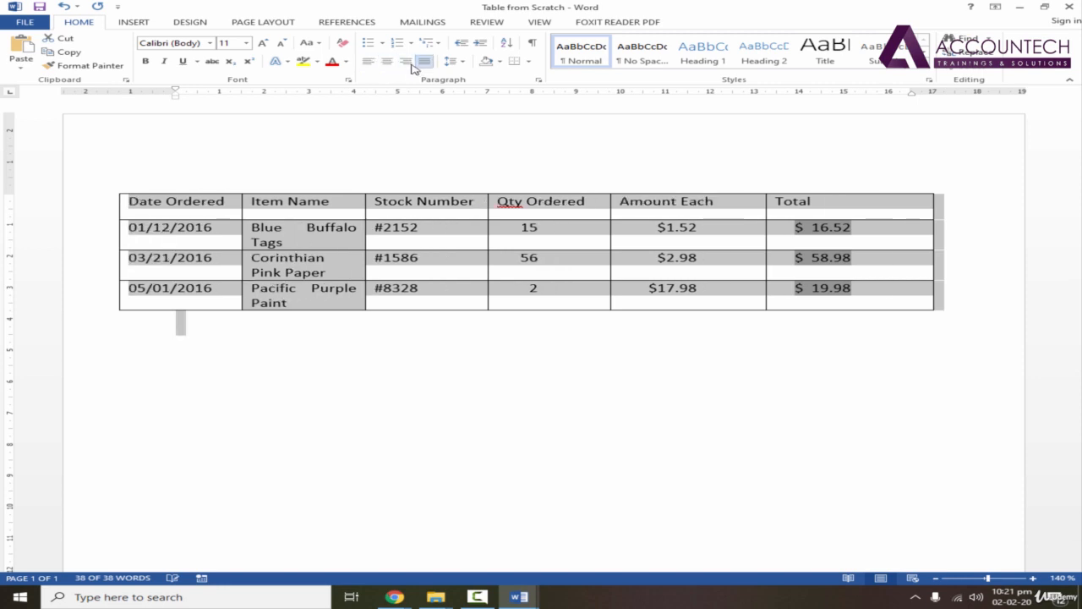
left_click(368, 62)
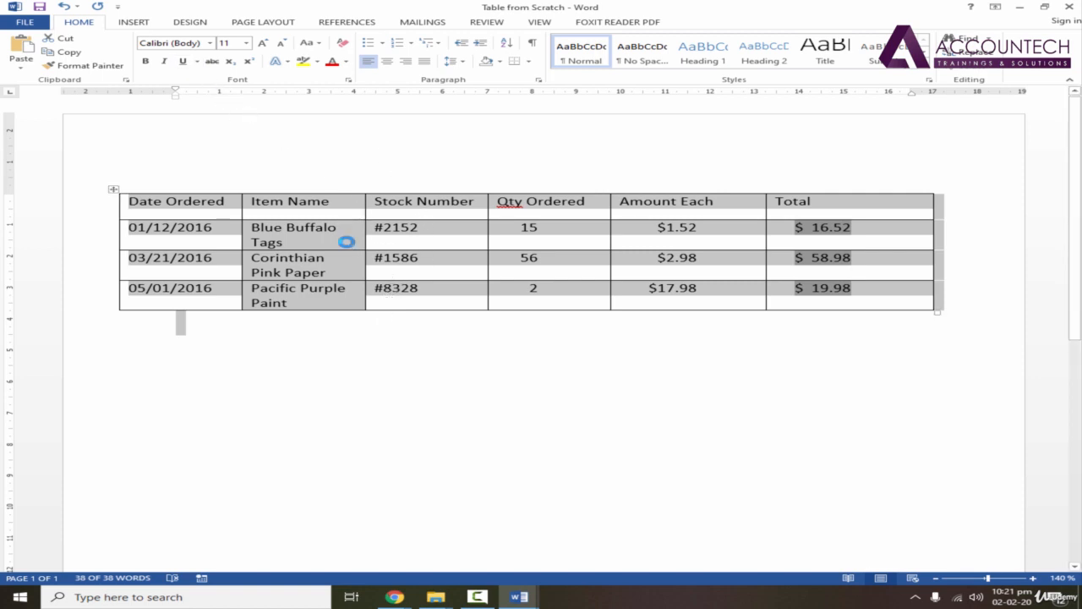
Widen the Item Name column to about 4 cm so each name fits one line, and reduce the table's height to about 1.9 cm.
left_click(345, 242)
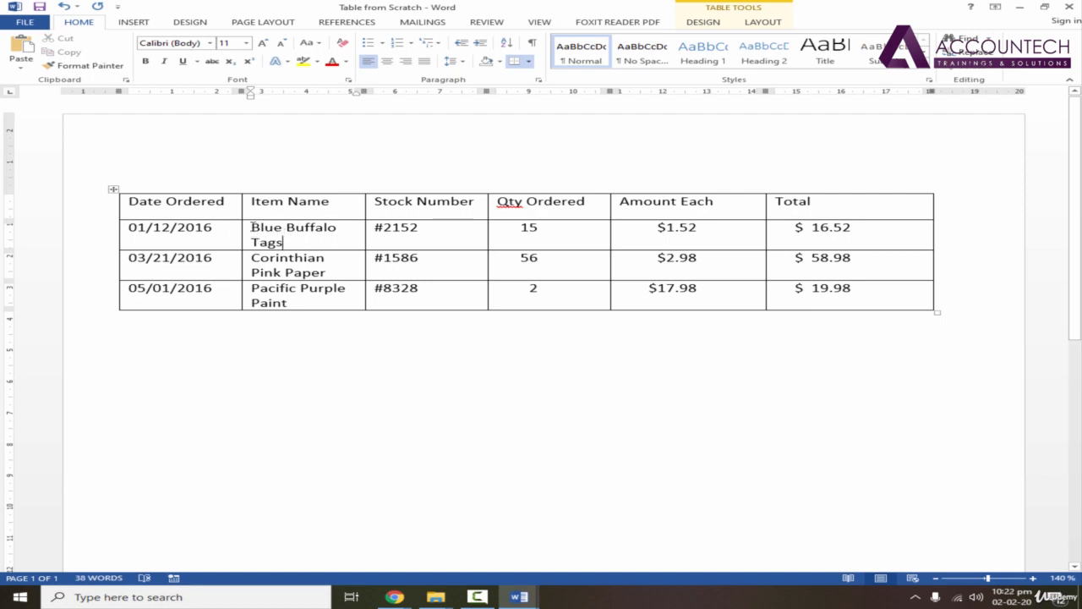
left_click_drag(251, 227, 341, 228)
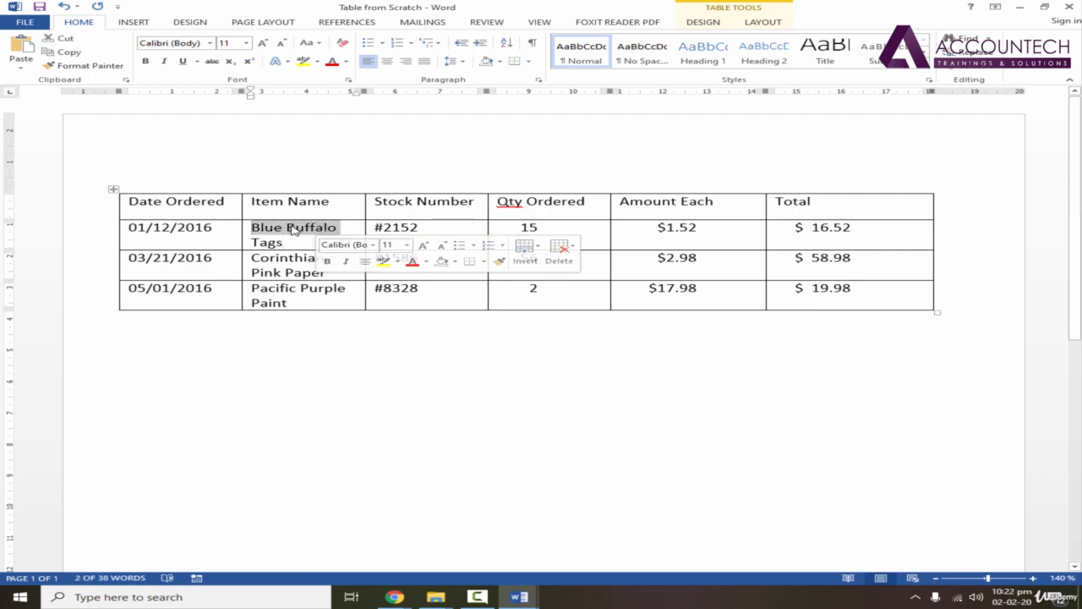
left_click(284, 244)
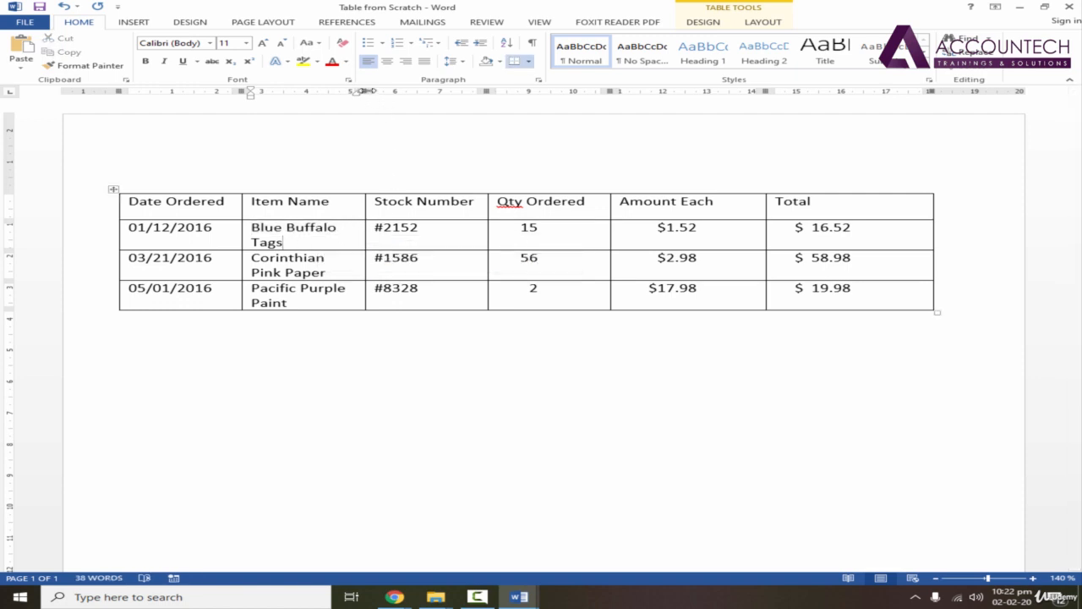
left_click_drag(364, 90, 412, 91)
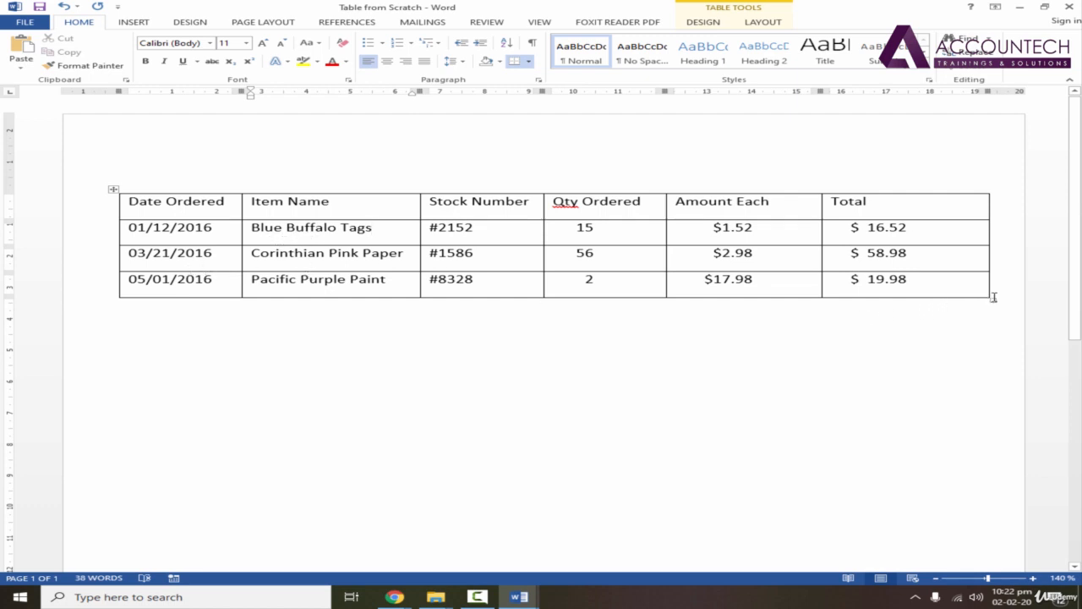
left_click_drag(990, 299, 990, 276)
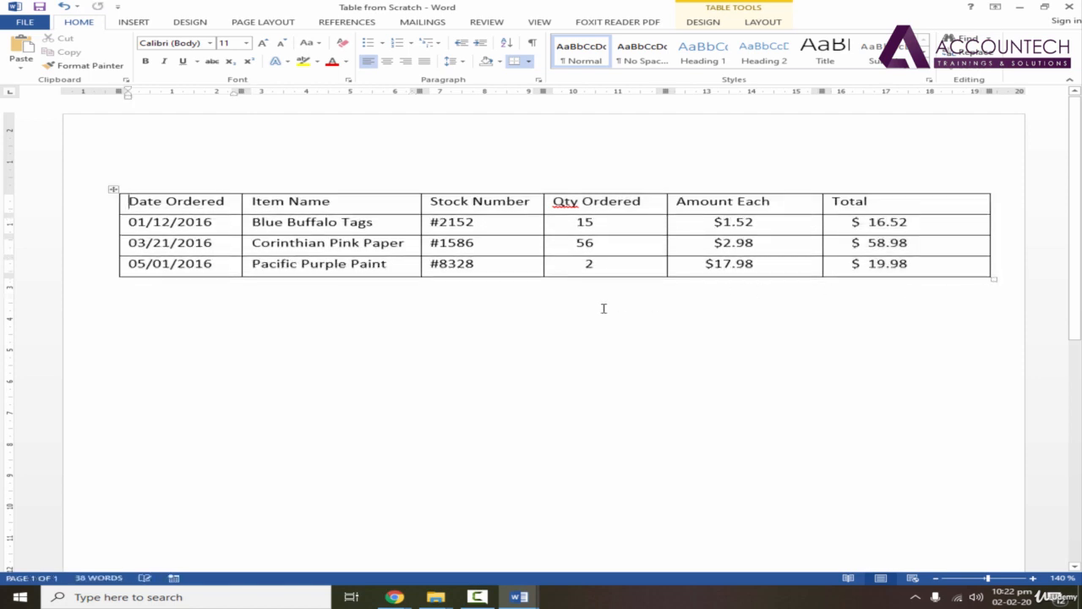
left_click(499, 315)
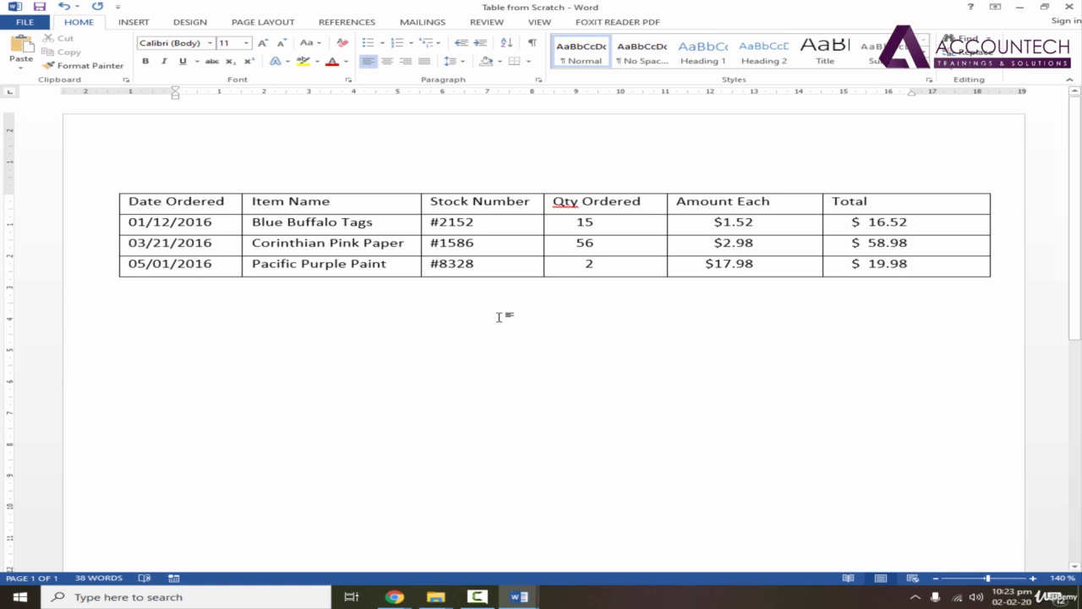
left_click(524, 231)
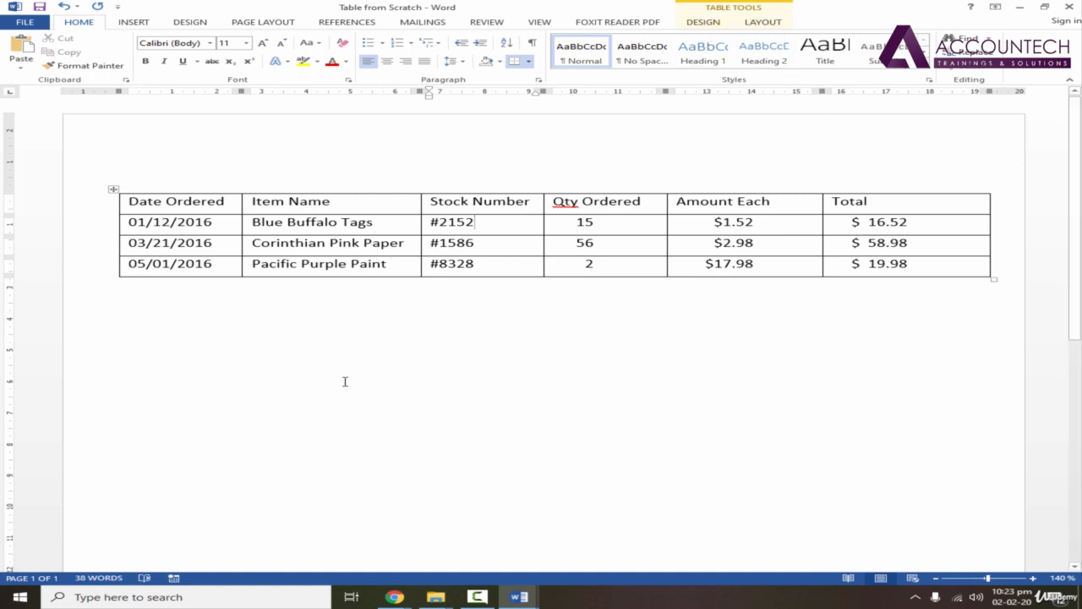
left_click(191, 374)
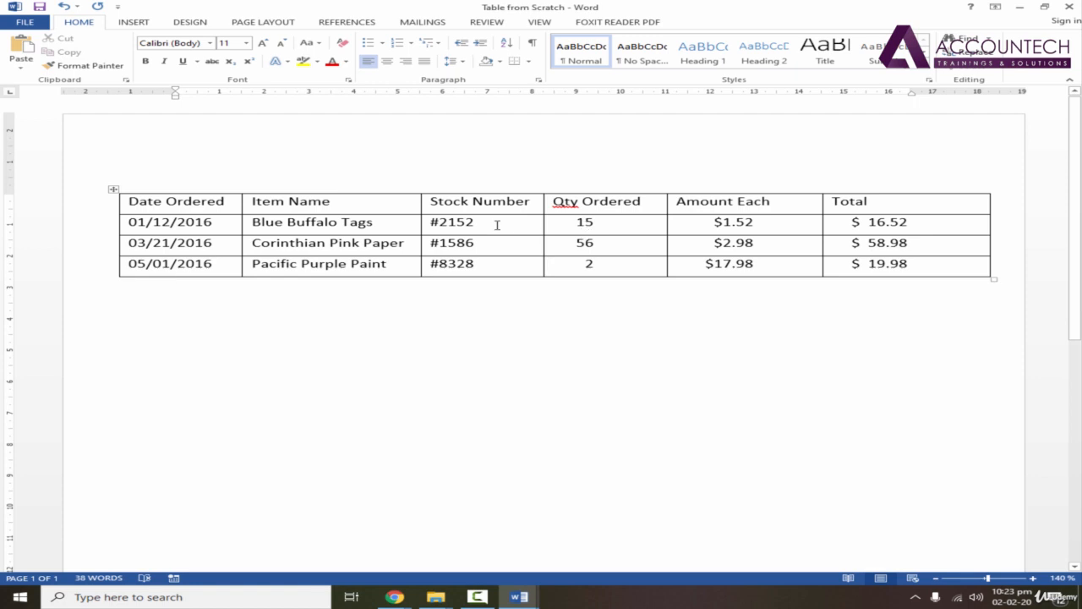
left_click(196, 222)
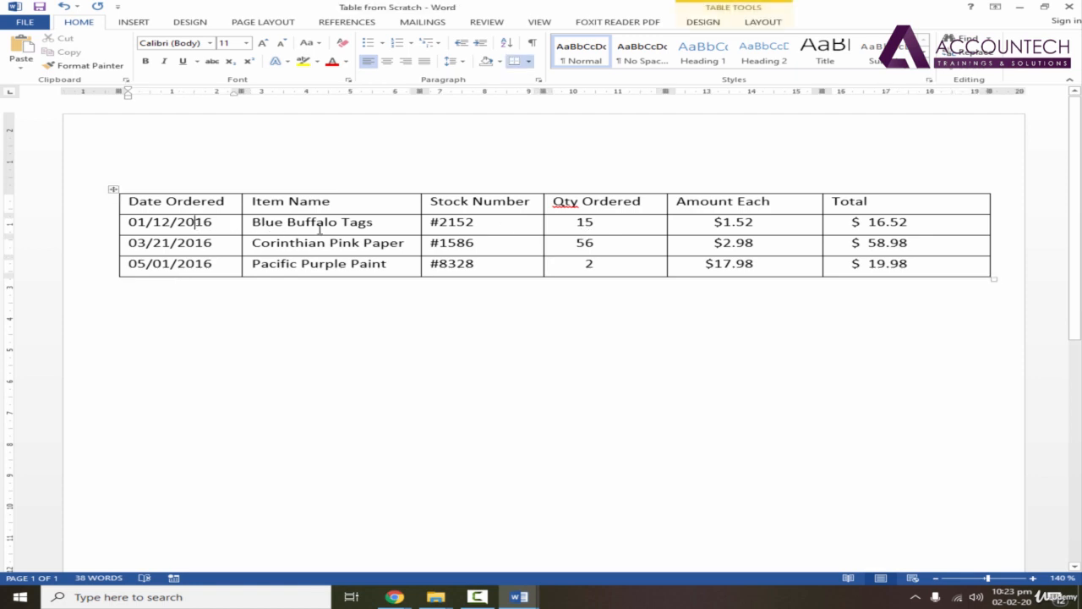
Apply the green dark grid table style with a solid header row, solid first column and banded rows.
left_click(320, 223)
left_click(703, 22)
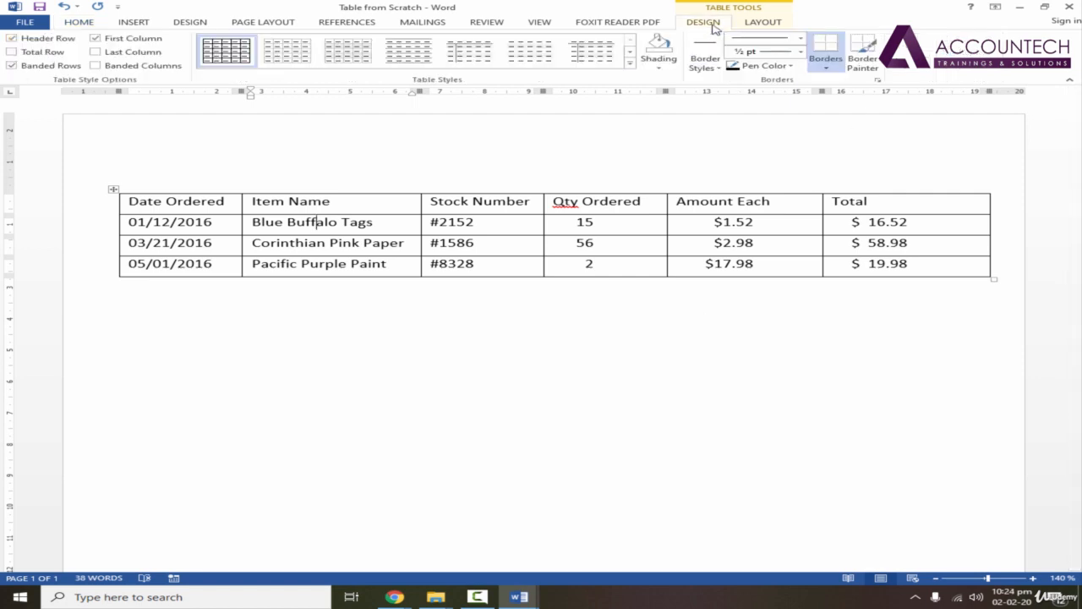
left_click(630, 67)
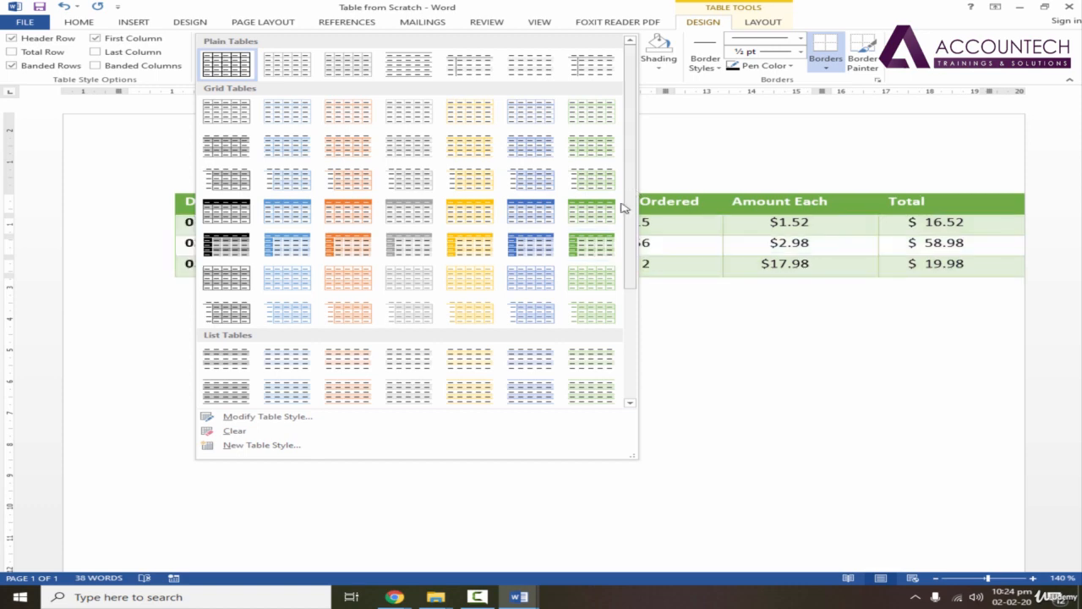
left_click(602, 245)
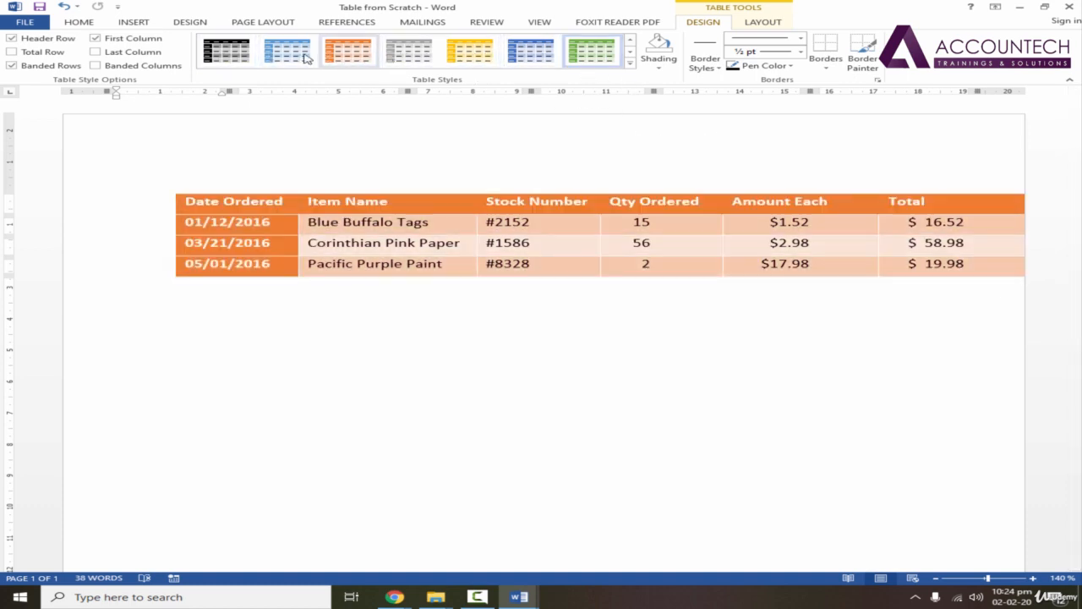
Switch the table to the blue version of the style, then shift it about 2 cm left and widen it to about 20.5 cm.
left_click(530, 53)
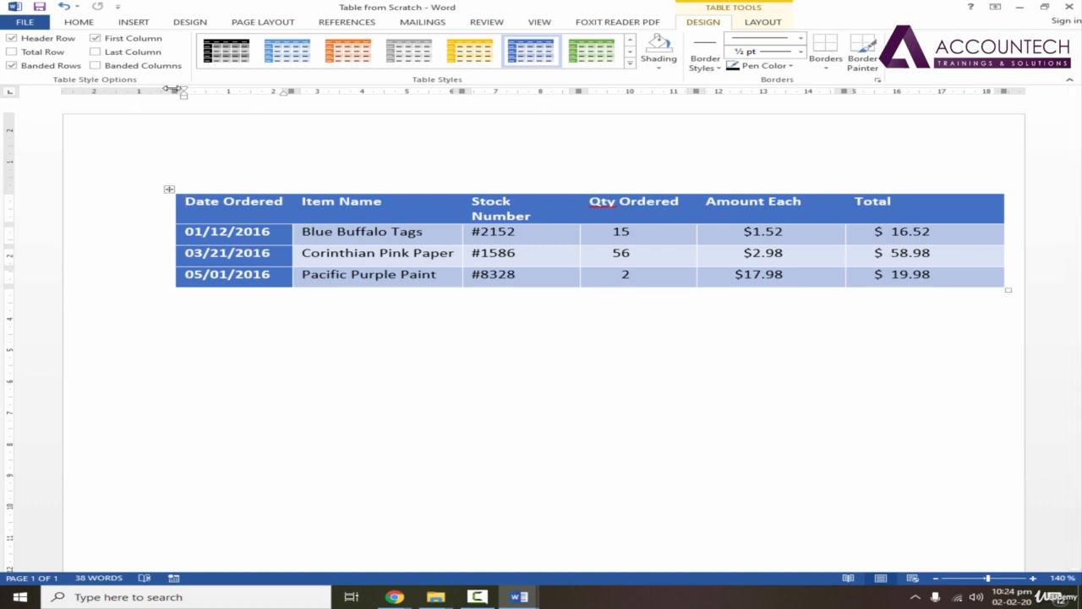
left_click_drag(182, 91, 92, 92)
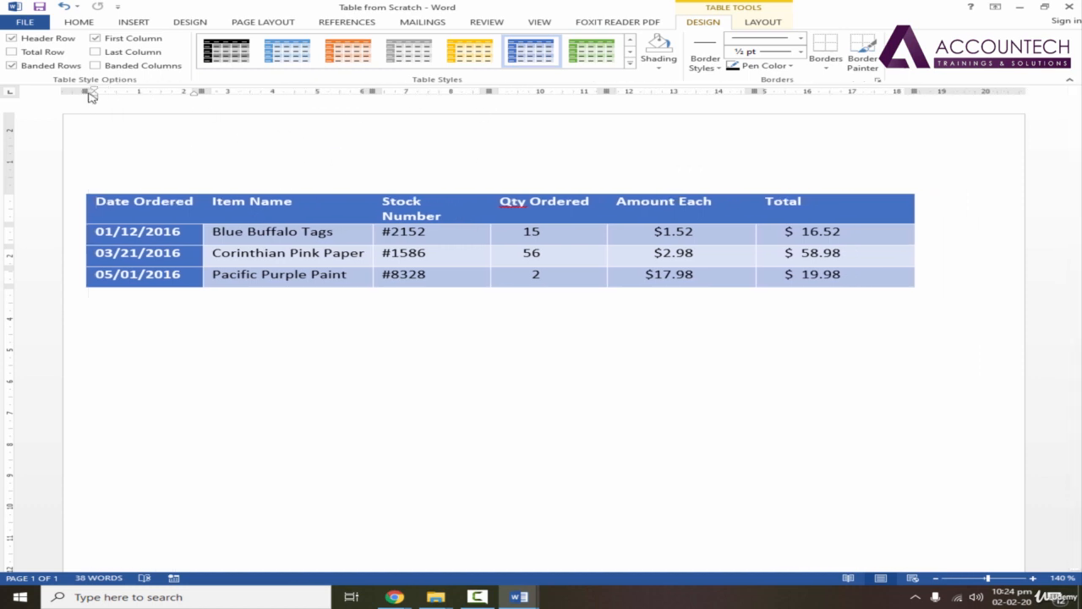
left_click_drag(919, 290, 1004, 276)
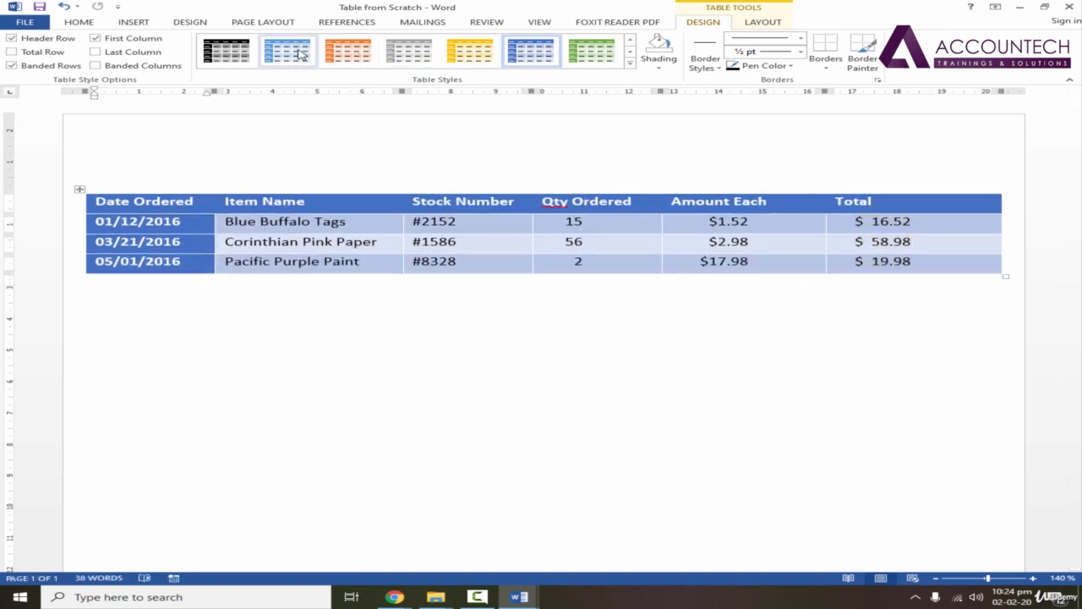
Switch the table to the gold version of the dark grid style.
left_click(563, 240)
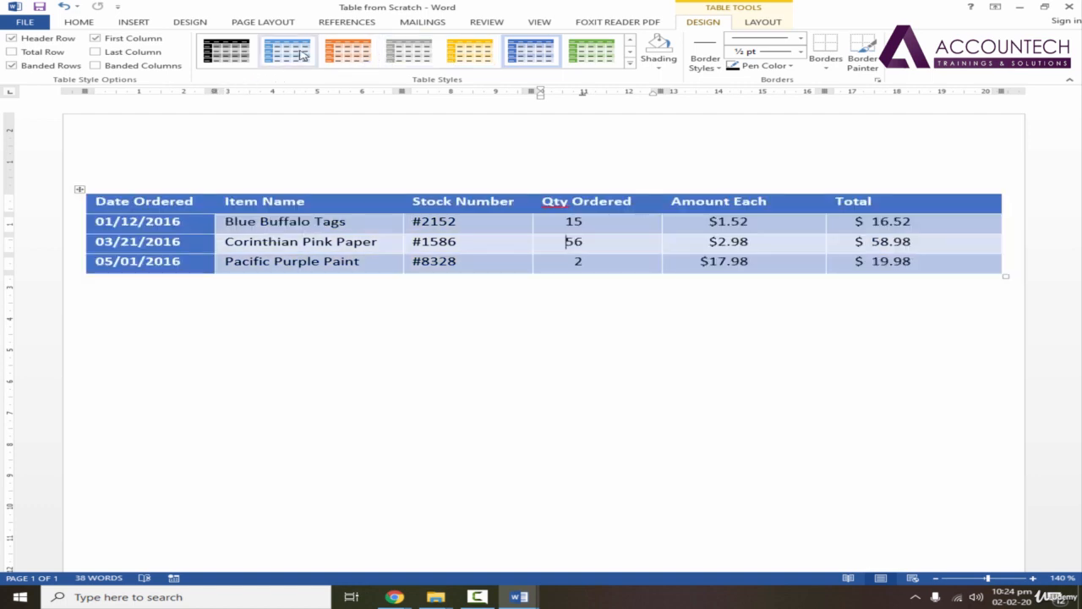
left_click(444, 53)
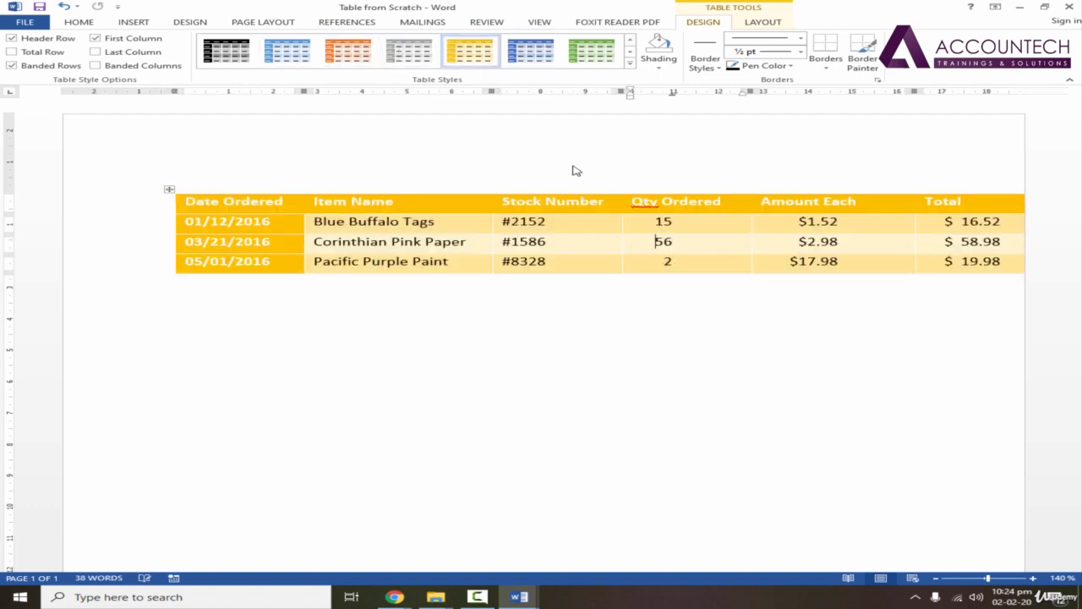
Shift the table left on the page and narrow its Total, Amount Each and Qty Ordered columns to about 2.4, 2.8 and 2.7 cm.
left_click_drag(174, 90, 96, 90)
left_click_drag(1016, 101, 944, 98)
left_click_drag(836, 94, 800, 95)
mouse_move(672, 90)
left_mouse_down()
mouse_move(642, 91)
mouse_move(663, 91)
left_mouse_up()
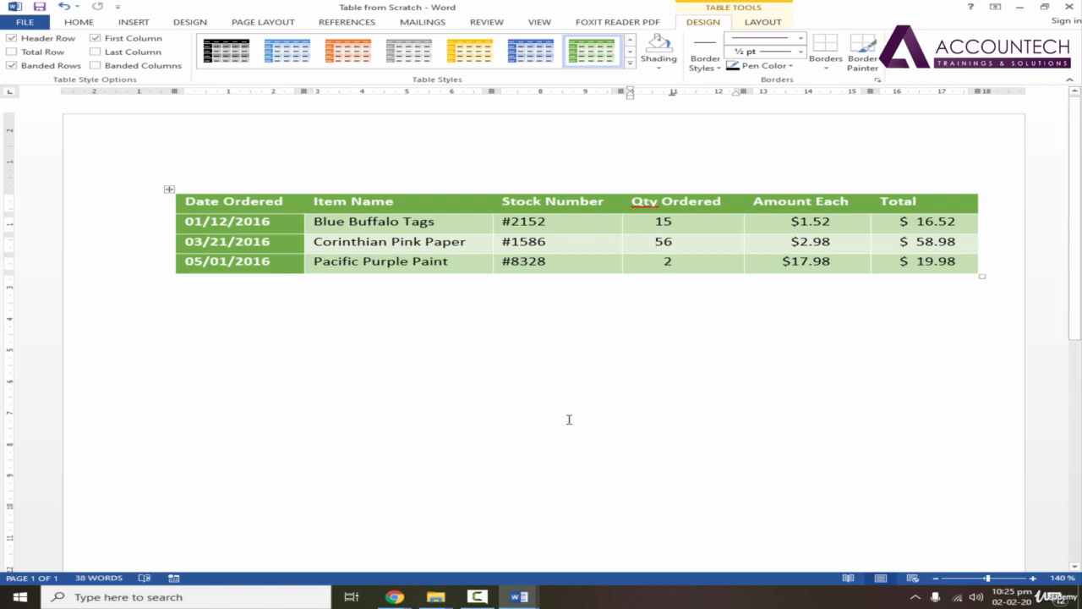
left_click(769, 23)
left_click(702, 24)
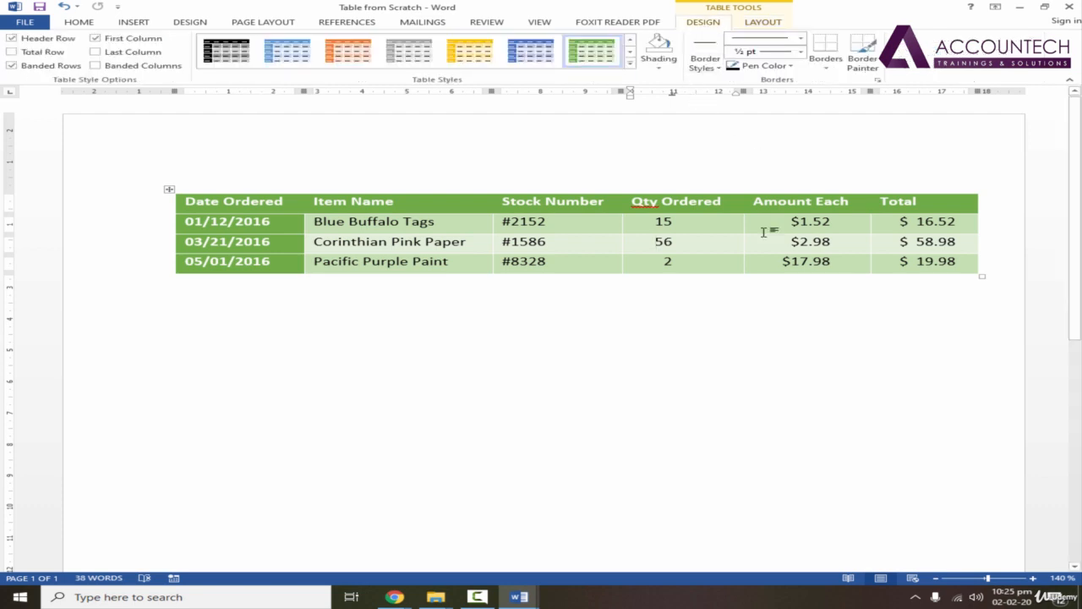